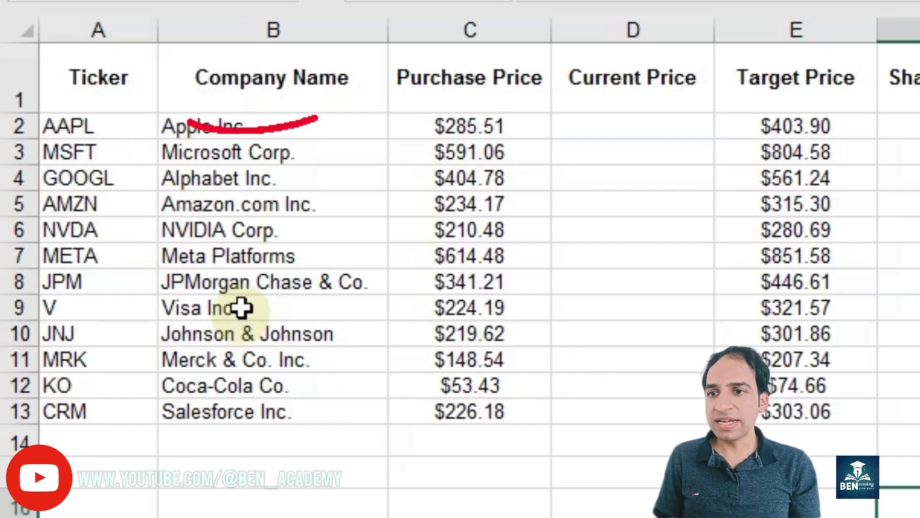
# Step: Examine the stock tracker's columns, from tickers and company names through target price, shares owned, totals, and profit or loss to time and date
pyautogui.click(144, 153)
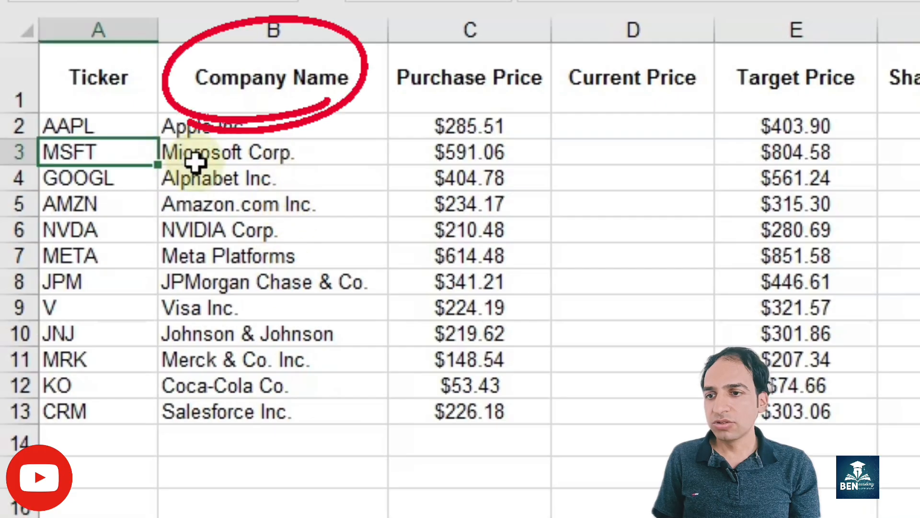
pyautogui.click(228, 149)
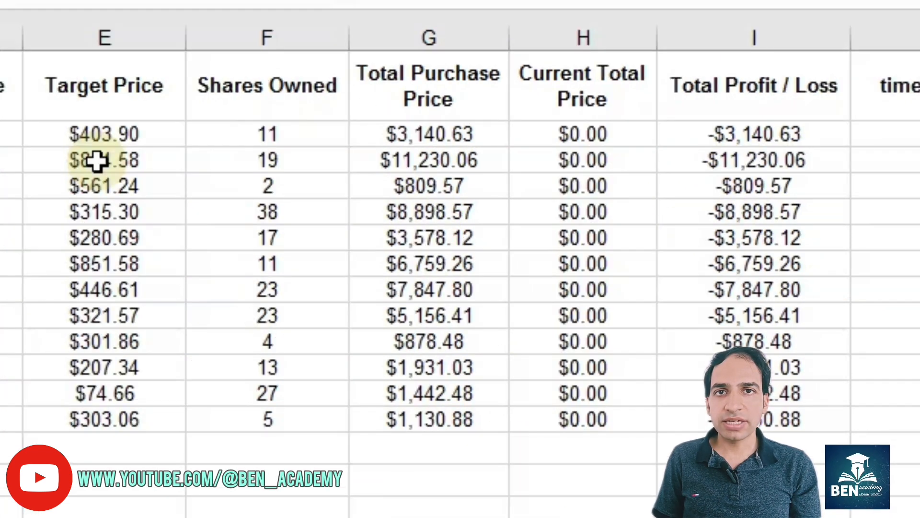
pyautogui.moveTo(396, 37); pyautogui.dragTo(714, 11)
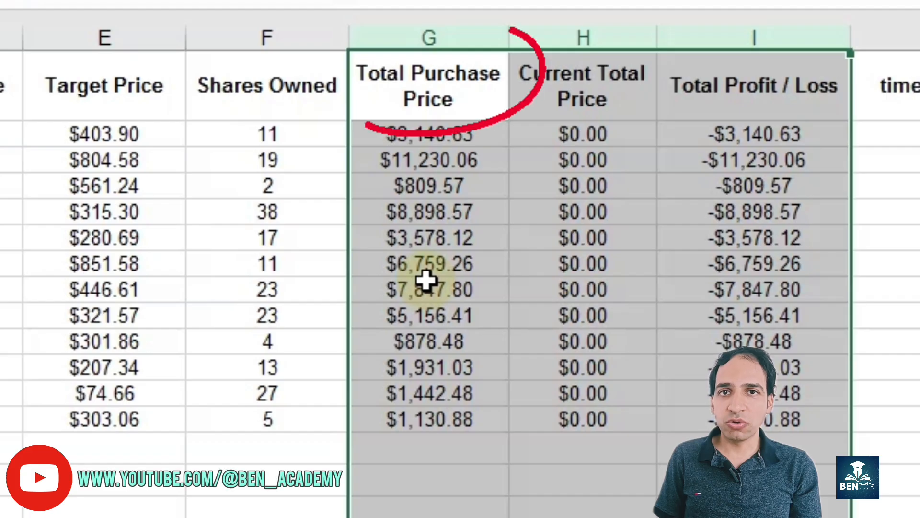
pyautogui.click(417, 196)
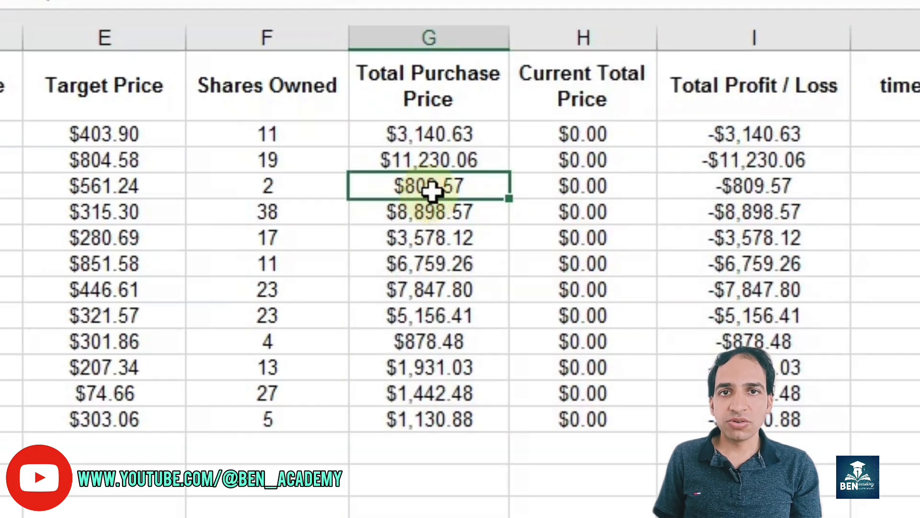
pyautogui.click(555, 154)
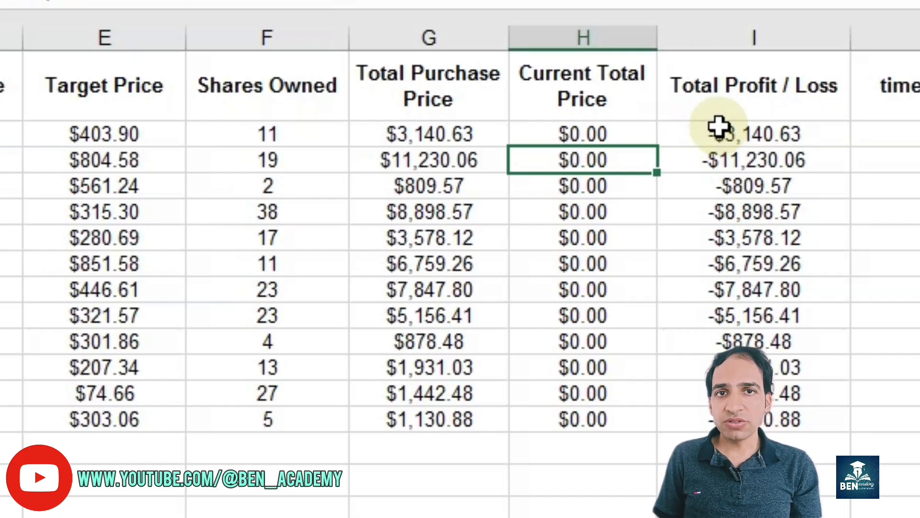
pyautogui.click(735, 163)
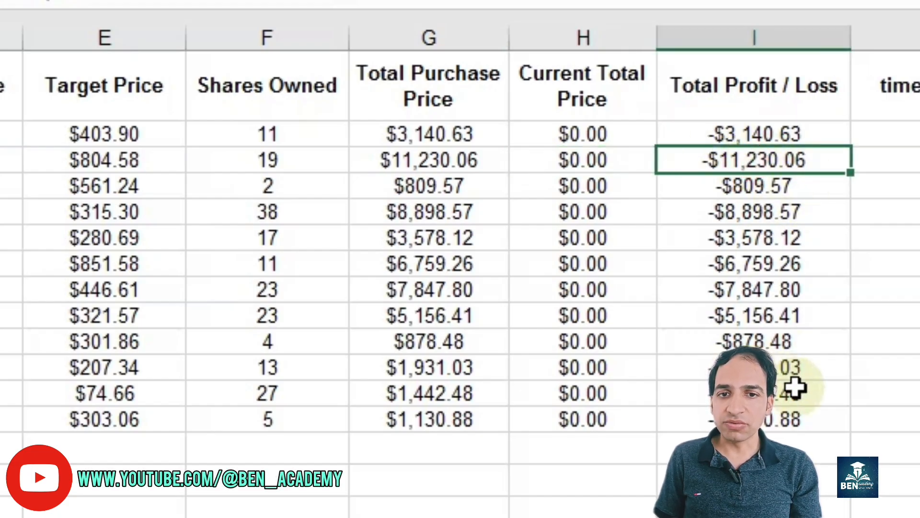
pyautogui.click(582, 181)
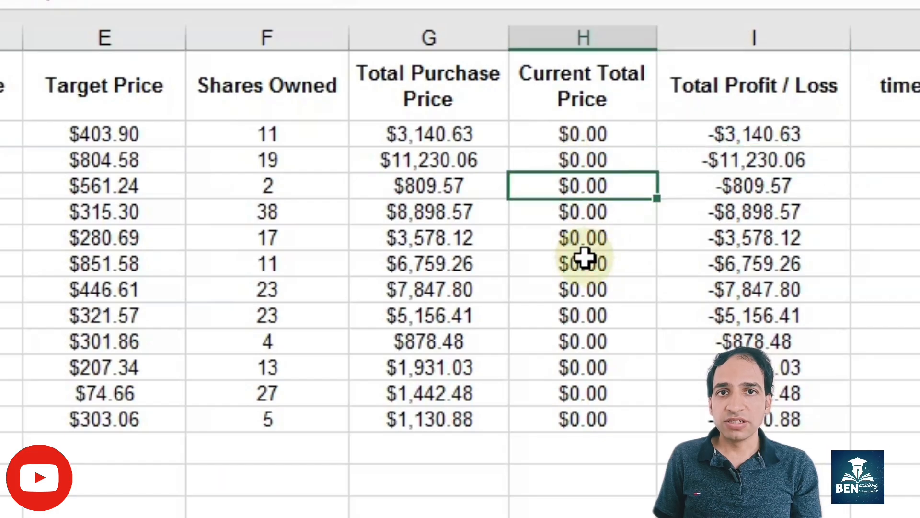
pyautogui.click(0, 150)
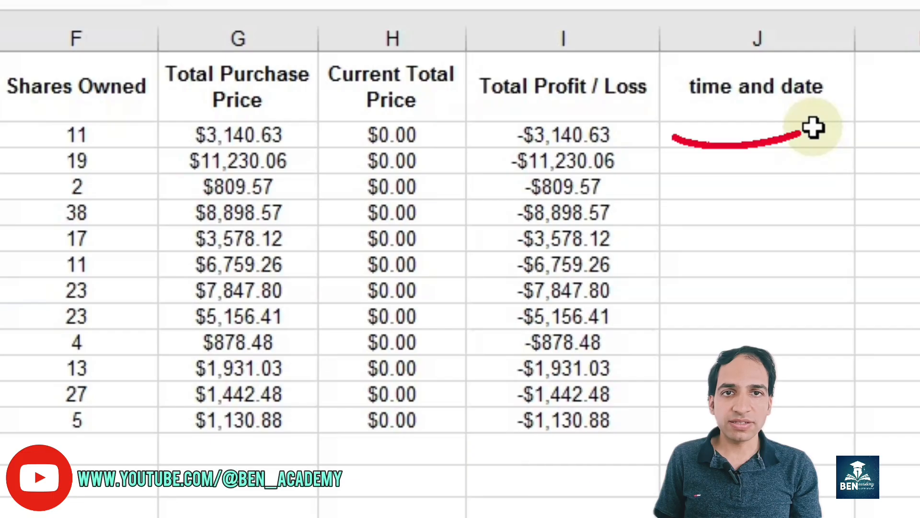
pyautogui.click(738, 176)
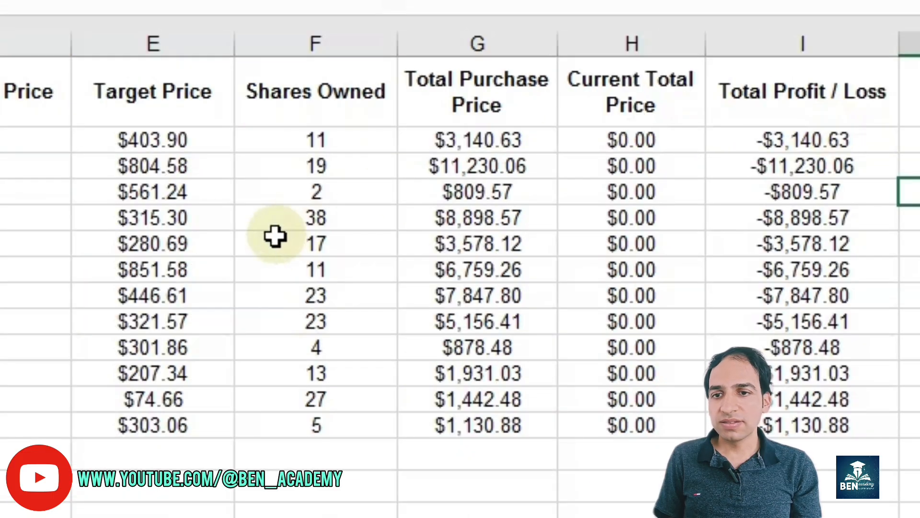
pyautogui.moveTo(154, 37); pyautogui.dragTo(269, 36)
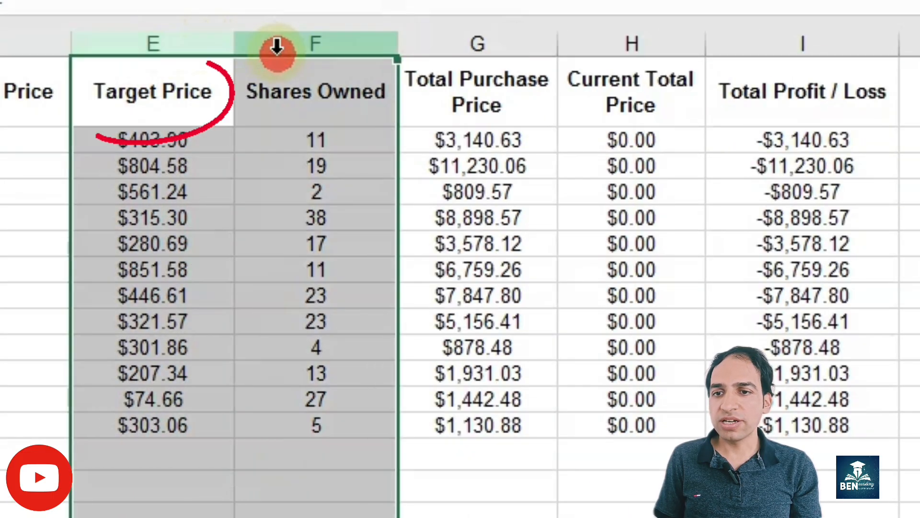
pyautogui.click(133, 180)
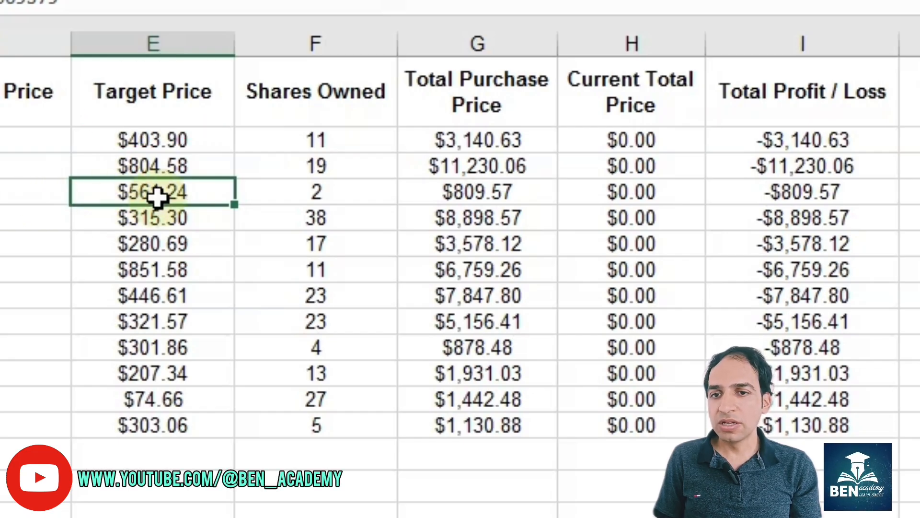
pyautogui.click(322, 45)
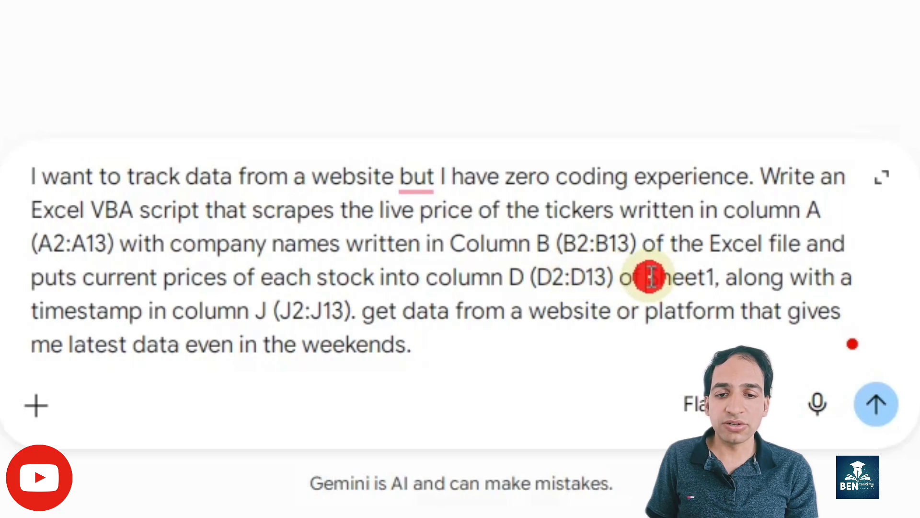
# Step: In Gemini, submit the prompt requesting an Excel VBA script that puts live prices for tickers A2:A13 into Sheet1 D2:D13 with timestamps in J2:J13
pyautogui.moveTo(651, 277); pyautogui.dragTo(714, 277)
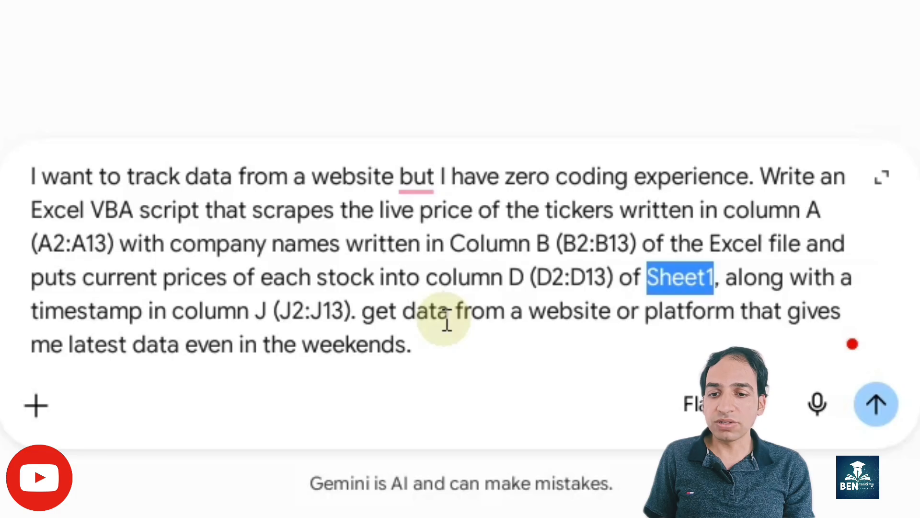
pyautogui.click(422, 341)
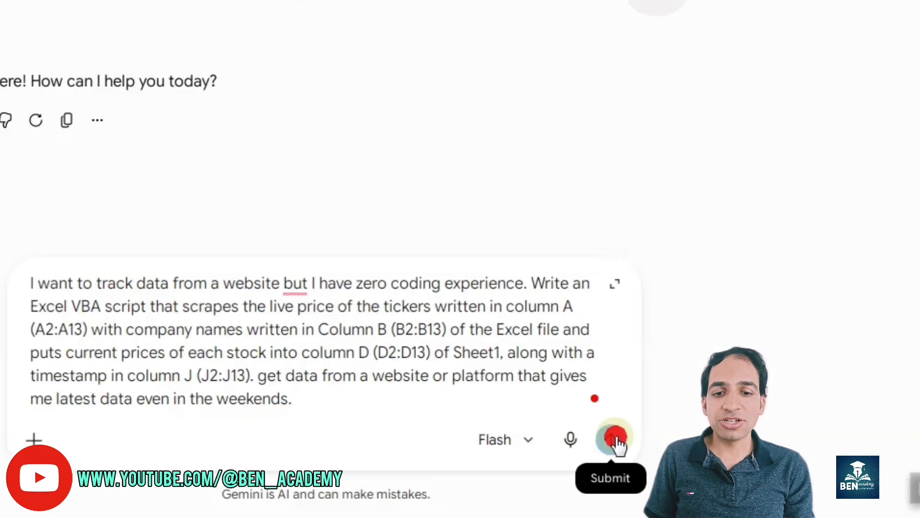
pyautogui.click(612, 440)
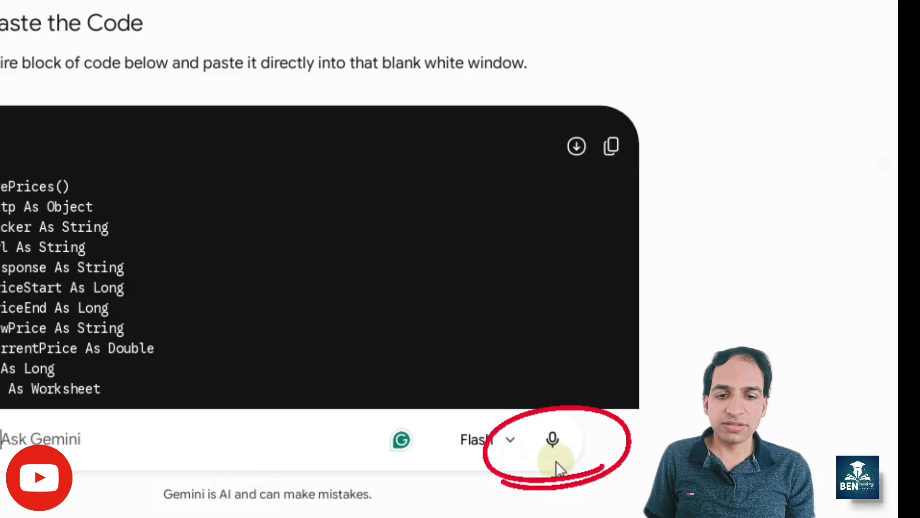
# Step: Look through Gemini's instructions and copy the generated GetLivePrices VBA code
pyautogui.scroll(-15, 894, 76)
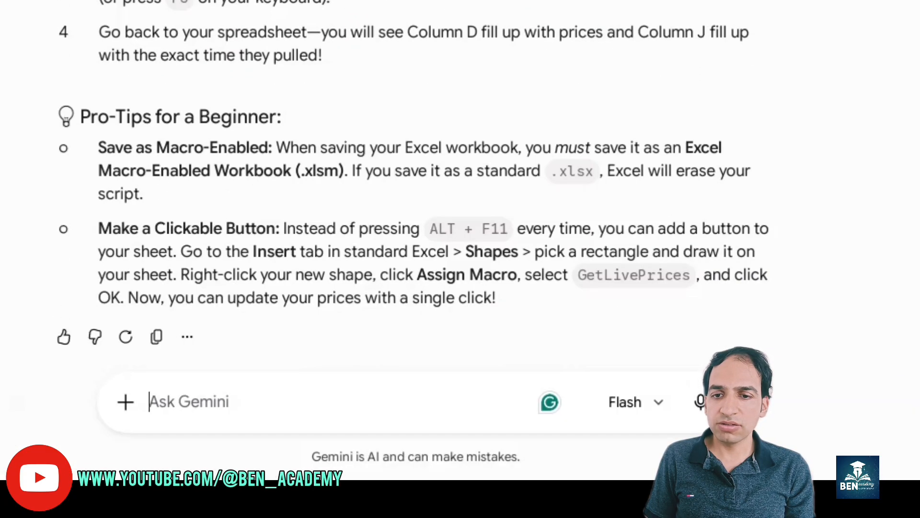
pyautogui.scroll(12, 546, 487)
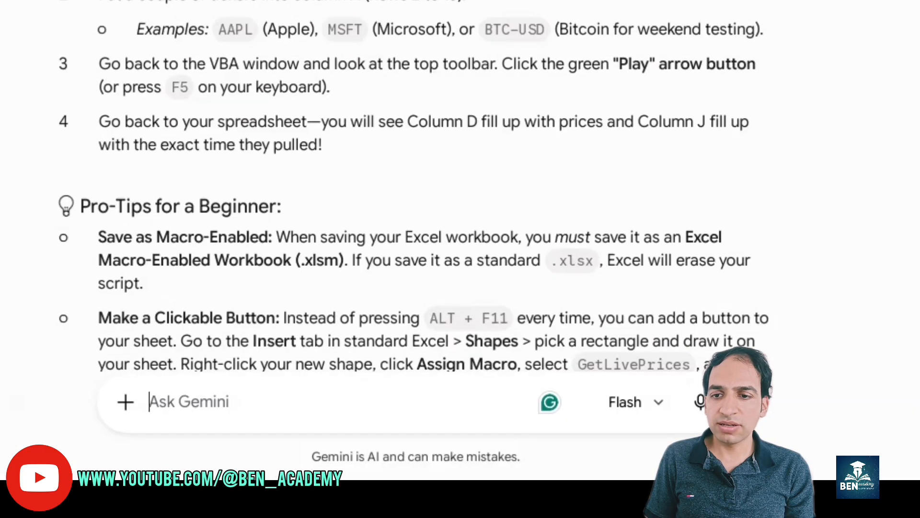
pyautogui.scroll(15, 847, 31)
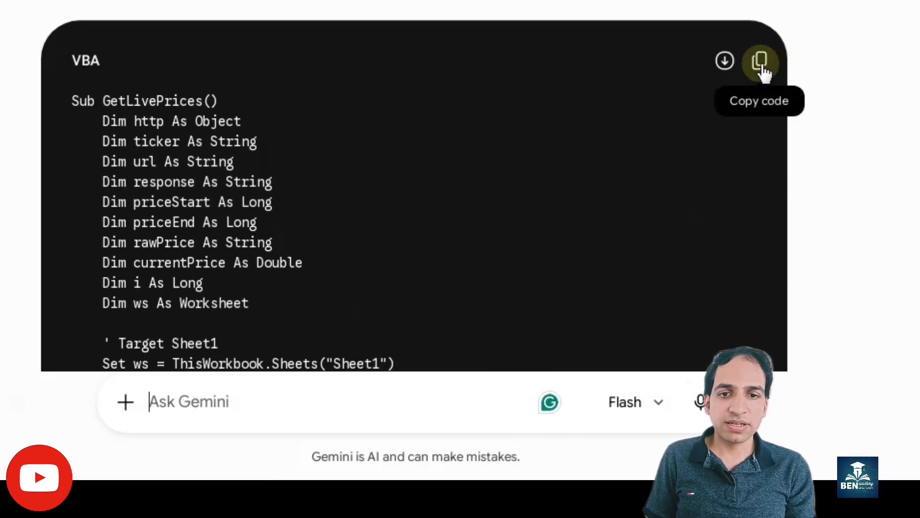
pyautogui.click(761, 67)
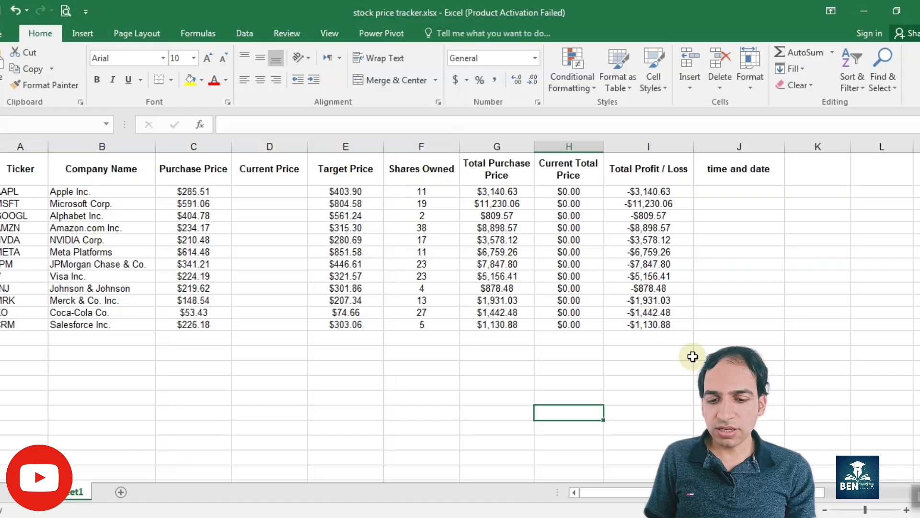
# Step: Switch to Excel, paste the copied code into a new module of the workbook's VBA project, and save it as a macro-free workbook
pyautogui.hotkey('alt', 'F11')
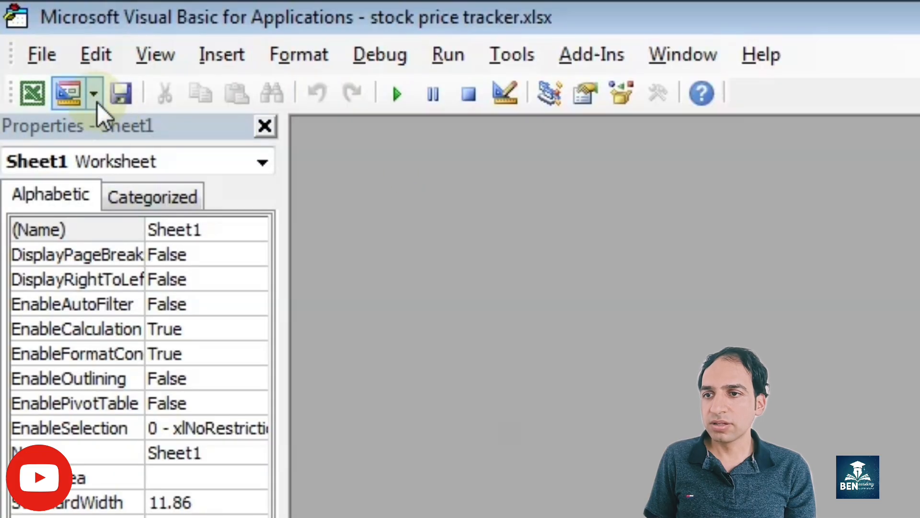
pyautogui.click(96, 101)
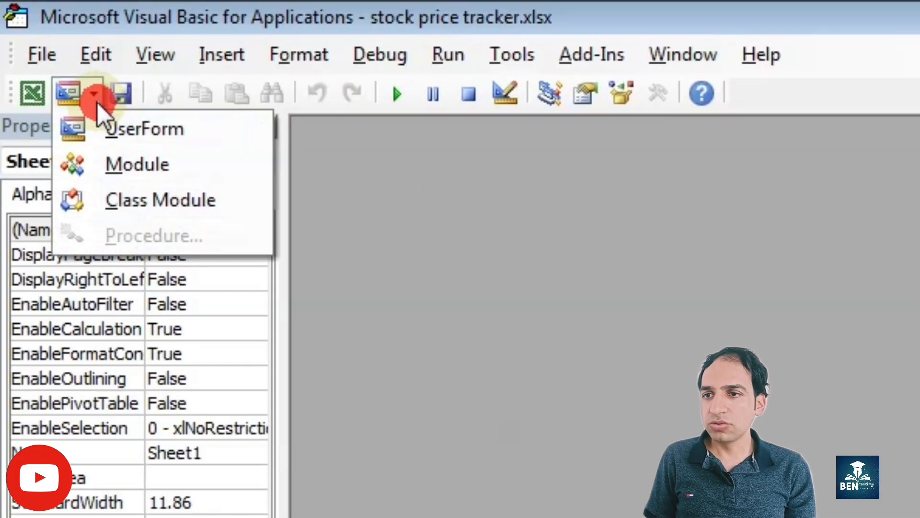
pyautogui.click(127, 165)
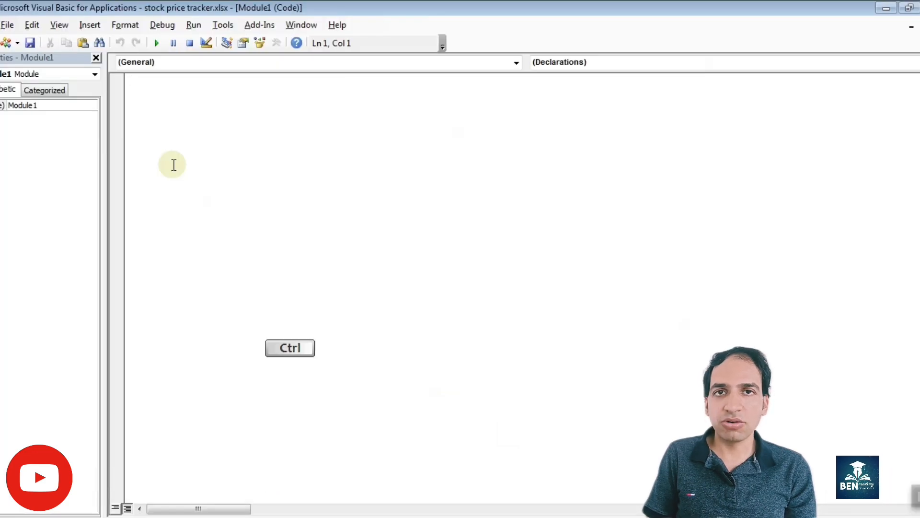
pyautogui.hotkey('ctrl', 'v')
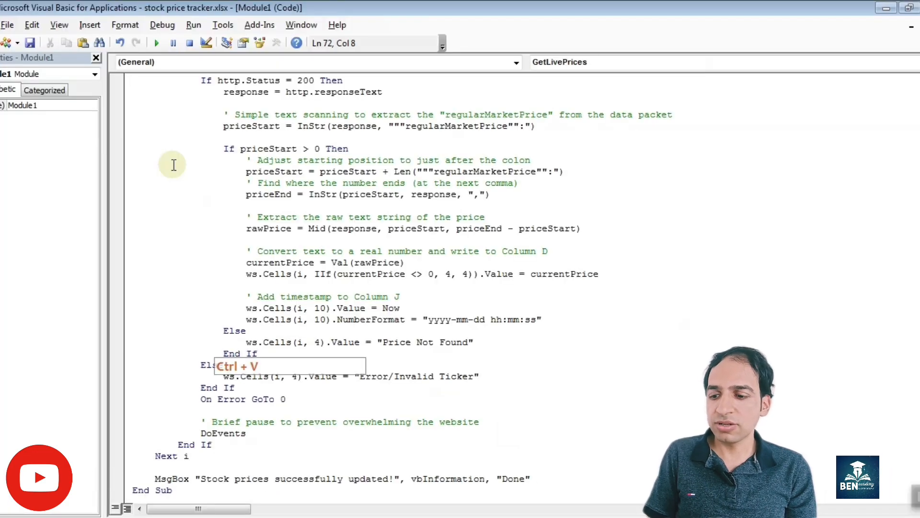
pyautogui.hotkey('ctrl', 's')
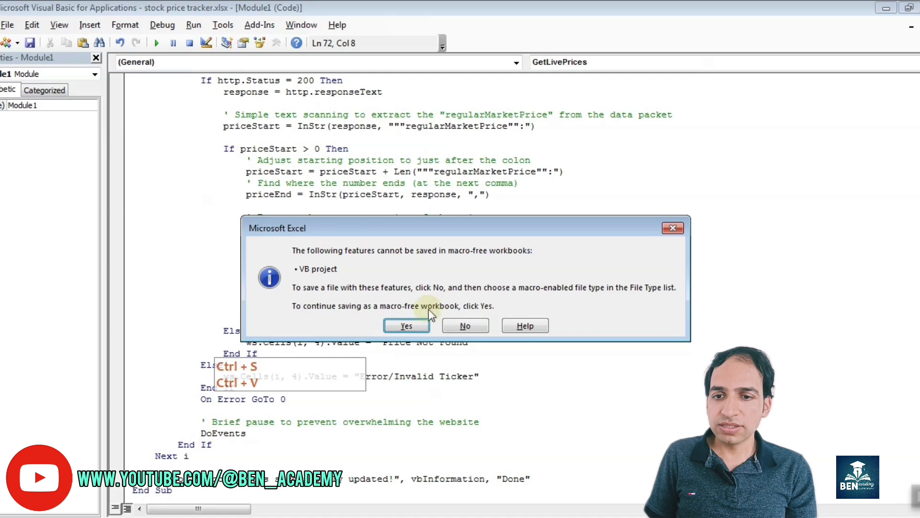
pyautogui.click(412, 324)
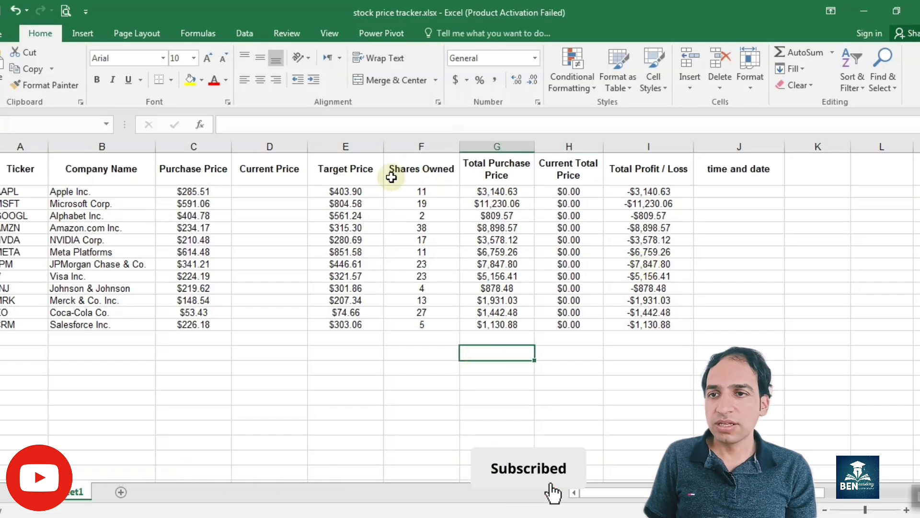
# Step: Draw a rounded rectangle about 1.21 by 0.51 inches across columns K and L beside the table, and label it "Update" with centred text
pyautogui.click(78, 33)
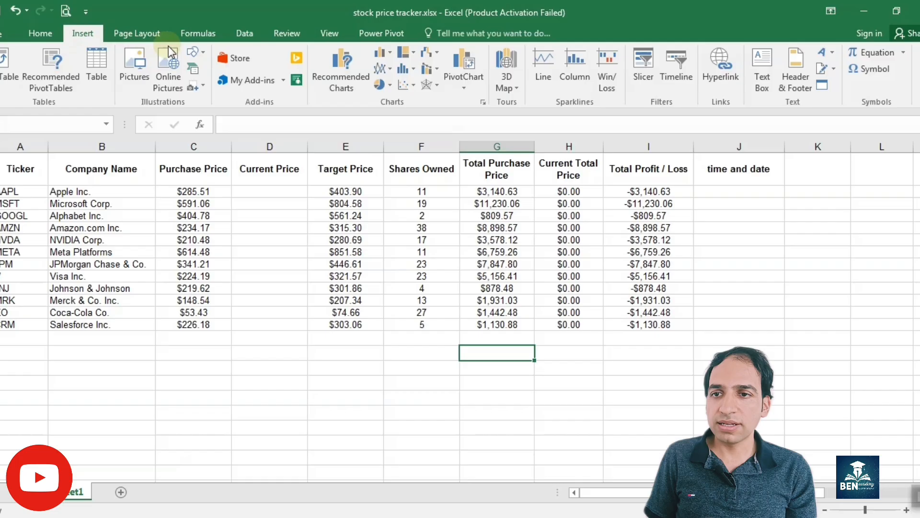
pyautogui.click(200, 56)
pyautogui.click(265, 85)
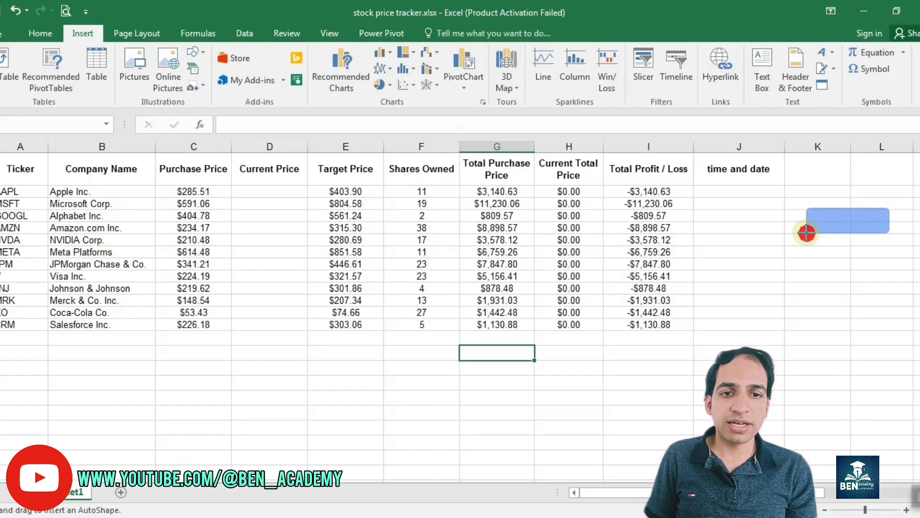
pyautogui.moveTo(807, 233); pyautogui.dragTo(806, 243)
pyautogui.write('U')
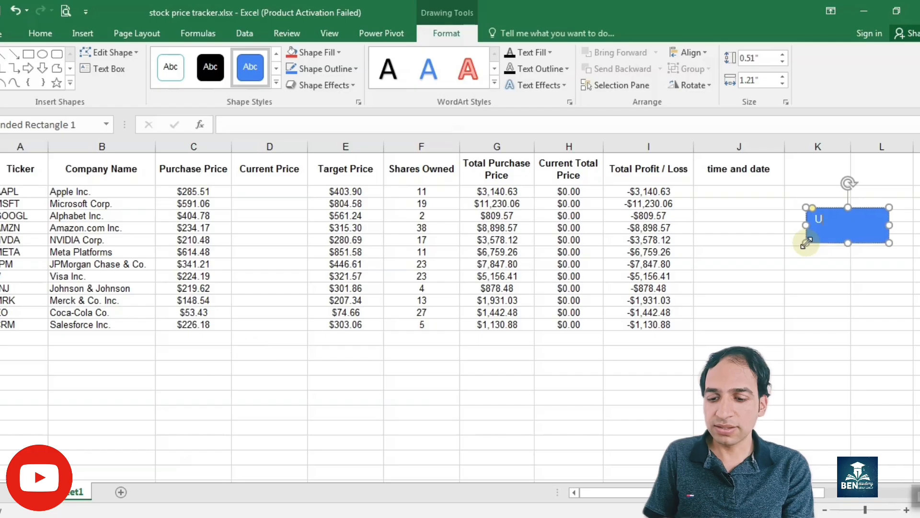
pyautogui.write('pdate')
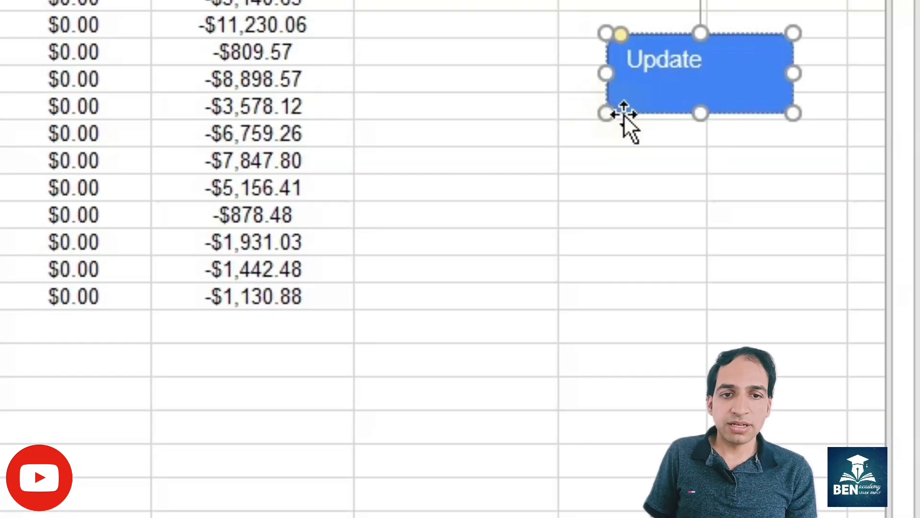
pyautogui.click(623, 114)
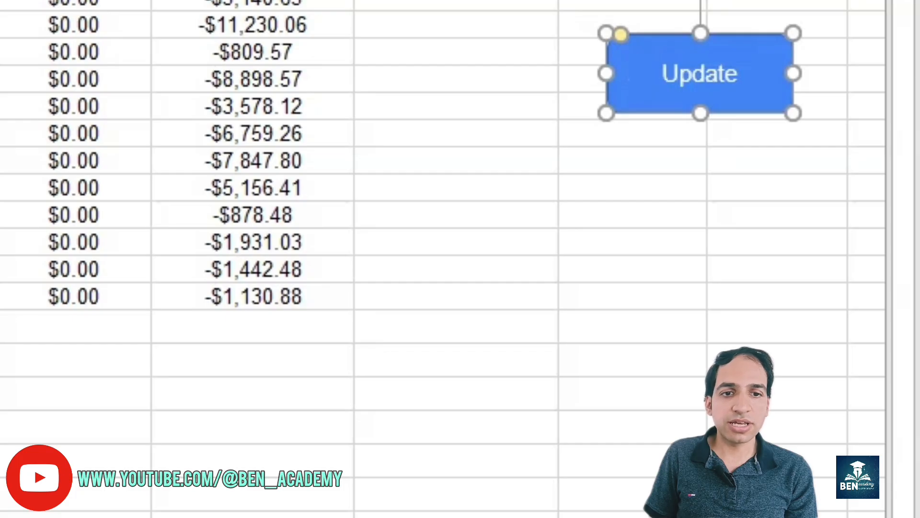
# Step: Assign the GetLivePrices macro to the Update shape and run it to fetch the stocks' current prices
pyautogui.rightClick(675, 99)
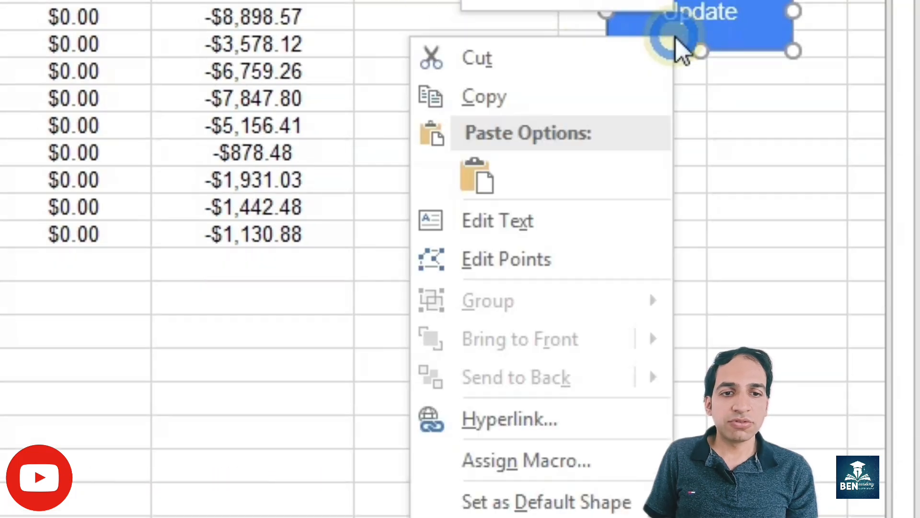
pyautogui.click(533, 461)
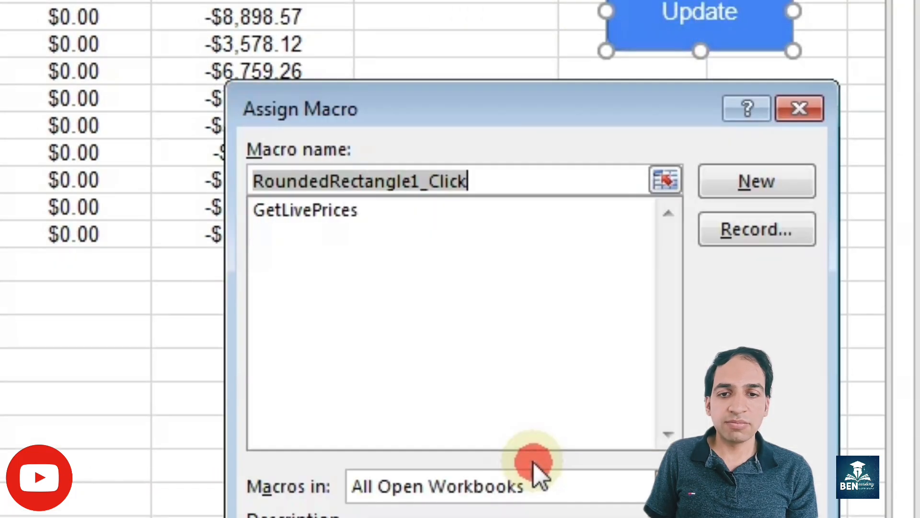
pyautogui.click(321, 219)
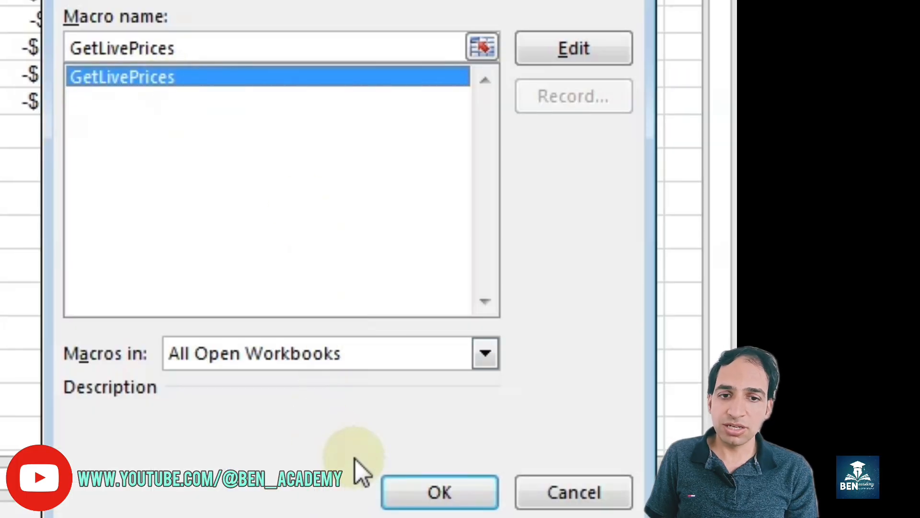
pyautogui.click(424, 483)
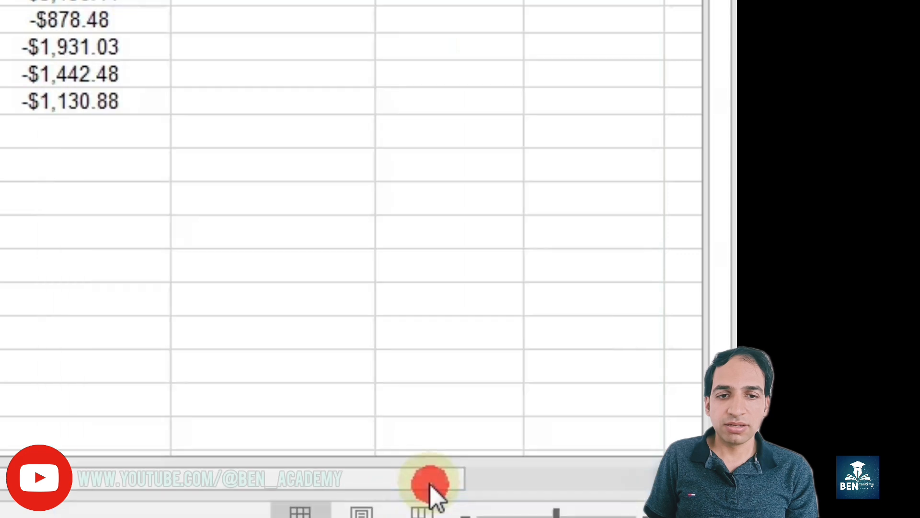
pyautogui.click(456, 137)
pyautogui.click(839, 231)
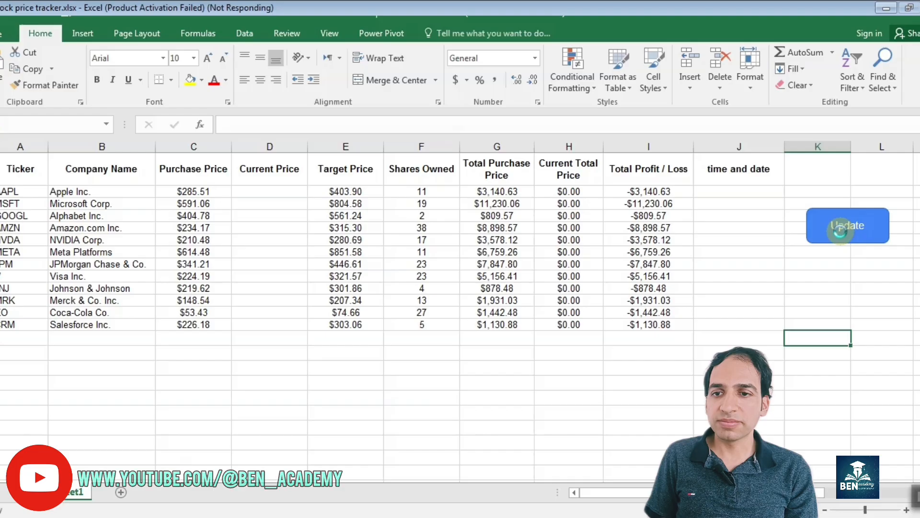
# Step: Let the Update button's price macro finish and dismiss its completion message
pyautogui.click(844, 235)
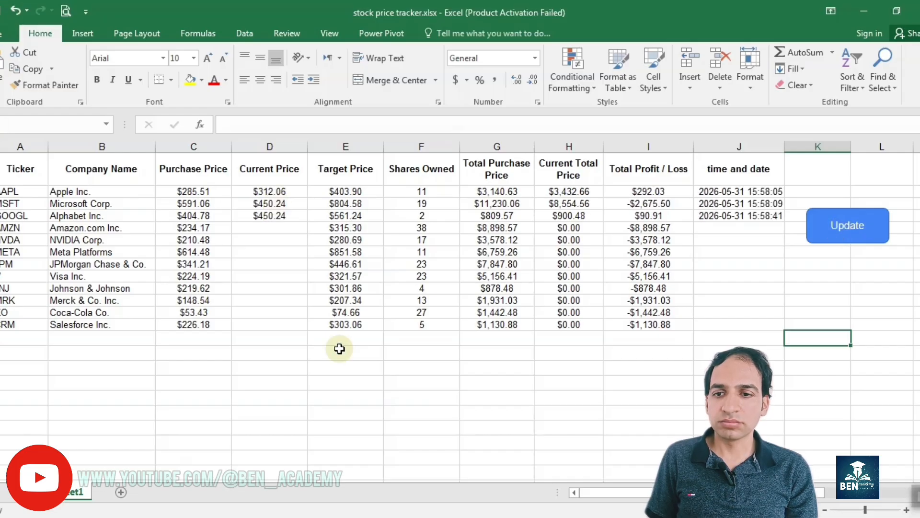
pyautogui.click(347, 353)
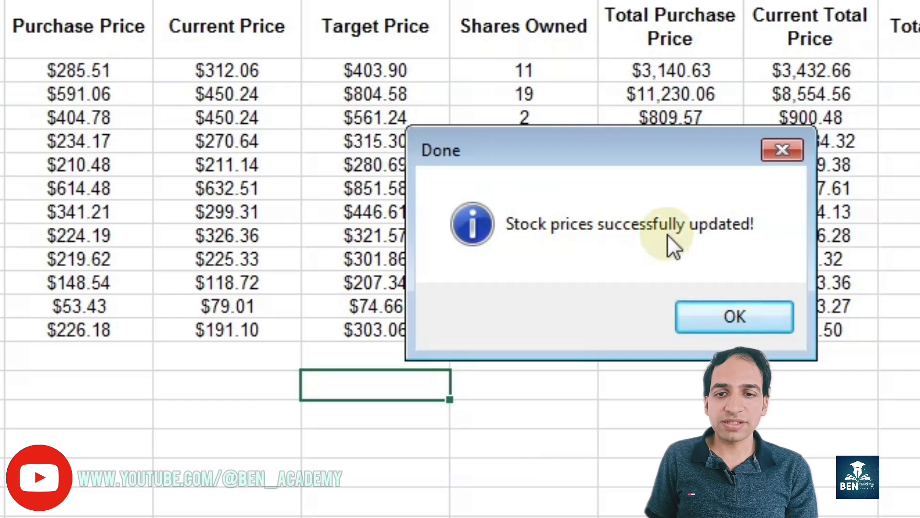
pyautogui.click(718, 317)
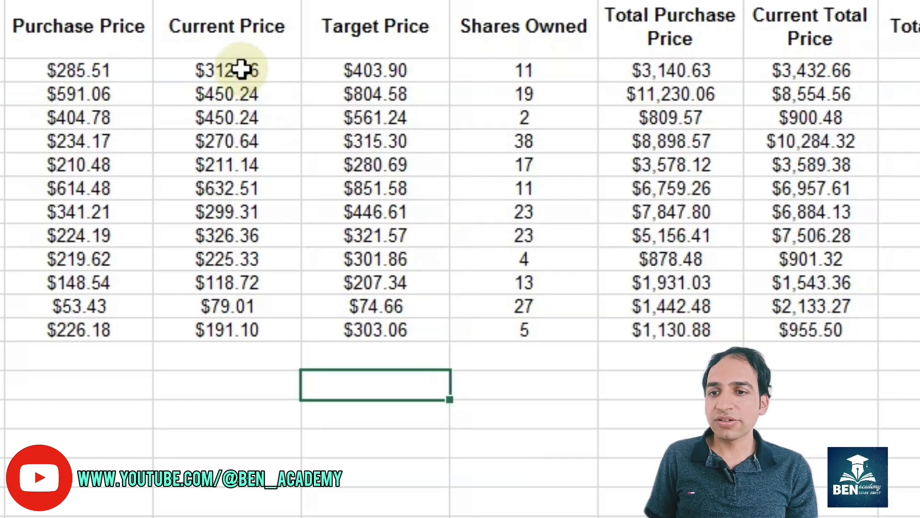
# Step: Check the fetched values in the Current Price column and the timestamps in the time and date column
pyautogui.moveTo(243, 72); pyautogui.dragTo(250, 322)
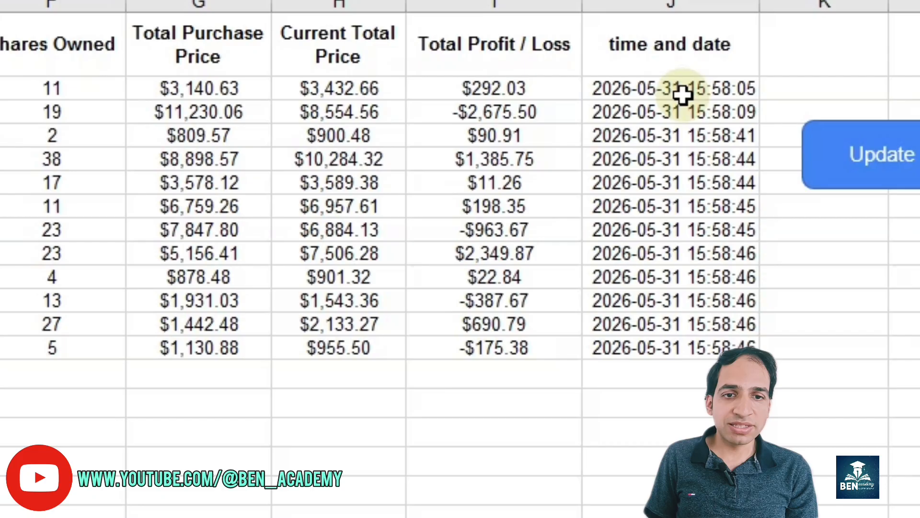
pyautogui.moveTo(694, 88); pyautogui.dragTo(697, 122)
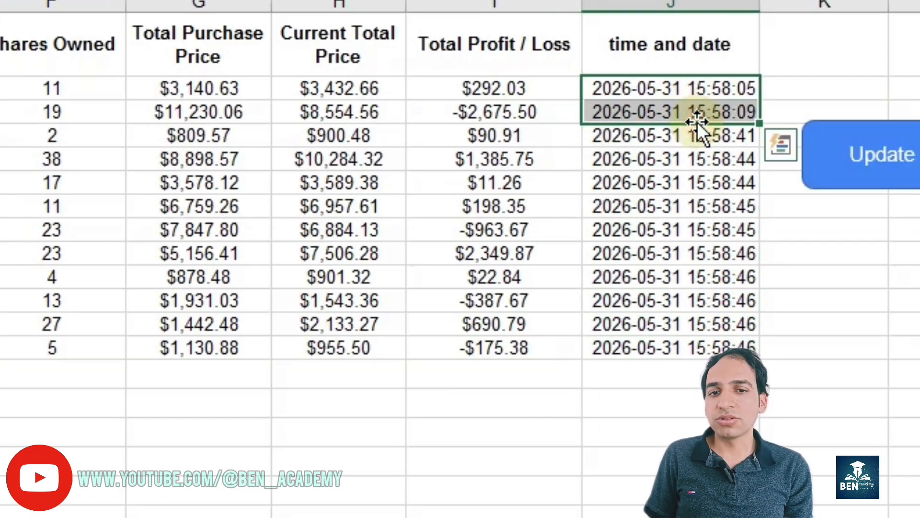
pyautogui.click(611, 434)
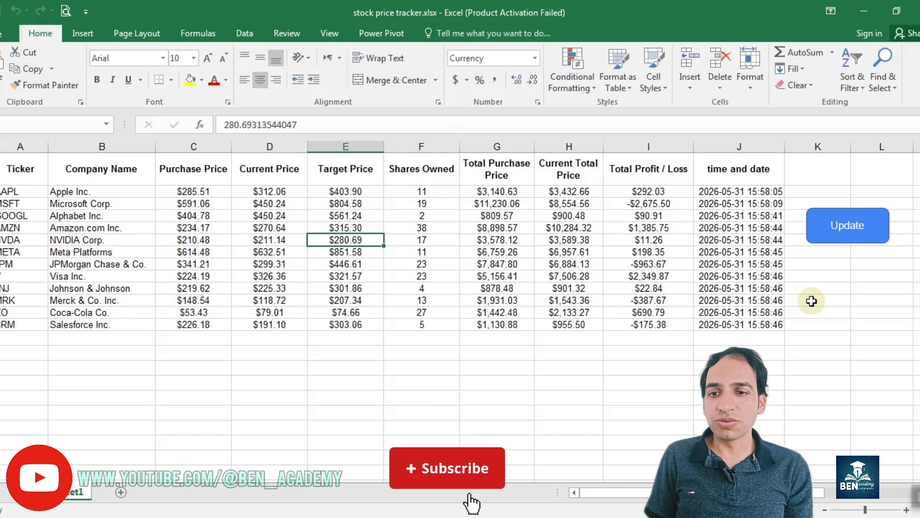
pyautogui.click(826, 235)
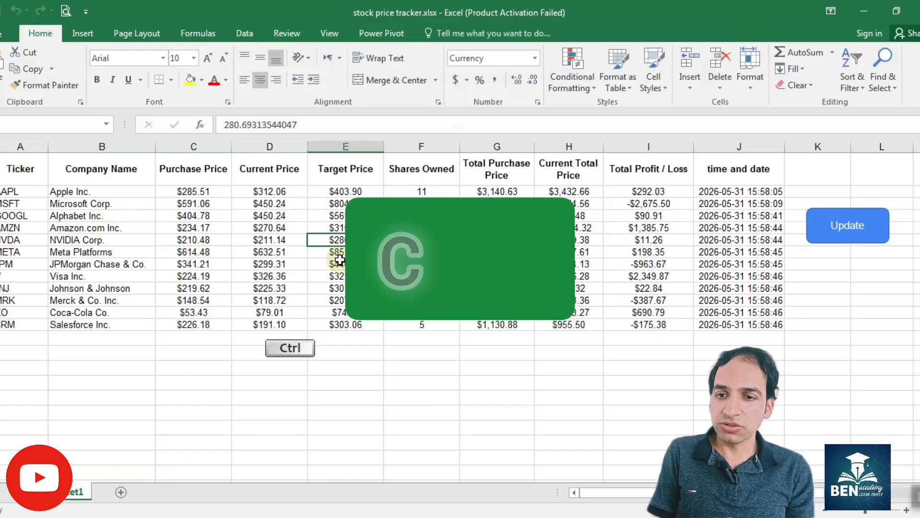
# Step: Convert the stock data range A1:J13 into a table with headers
pyautogui.hotkey('ctrl', 't')
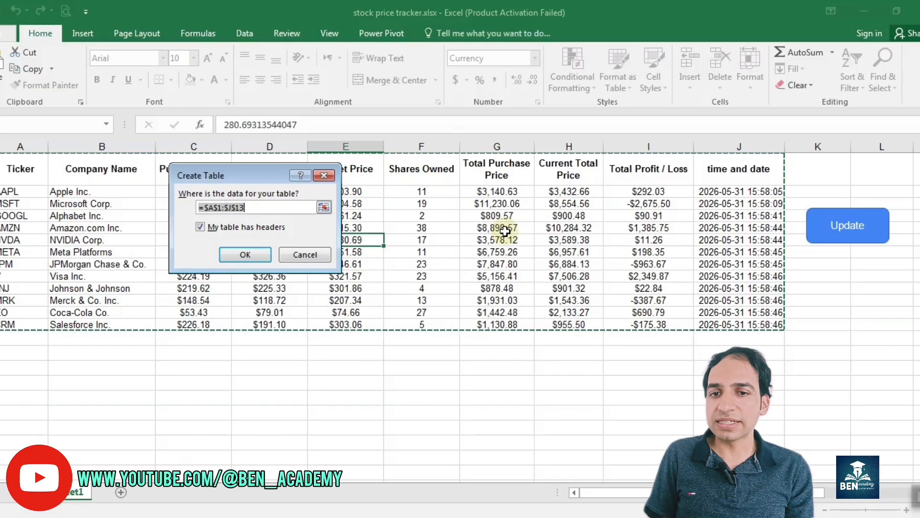
pyautogui.click(252, 252)
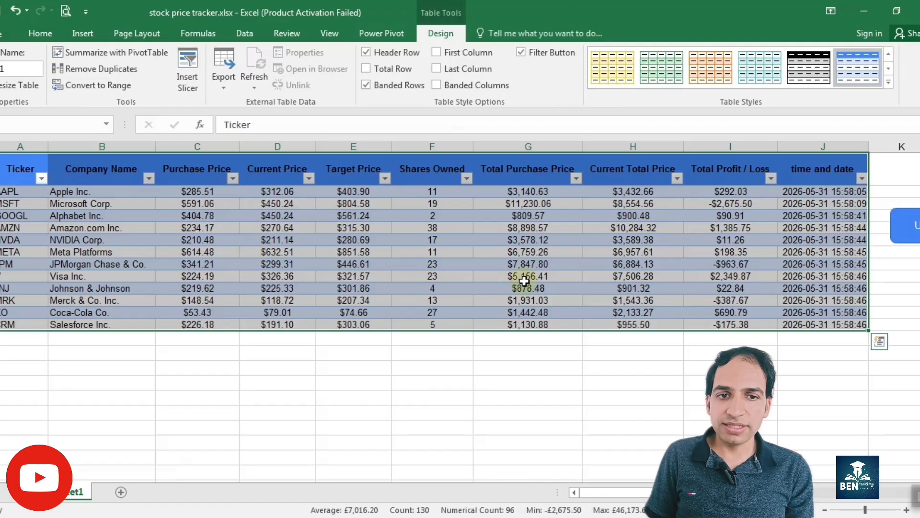
pyautogui.click(762, 370)
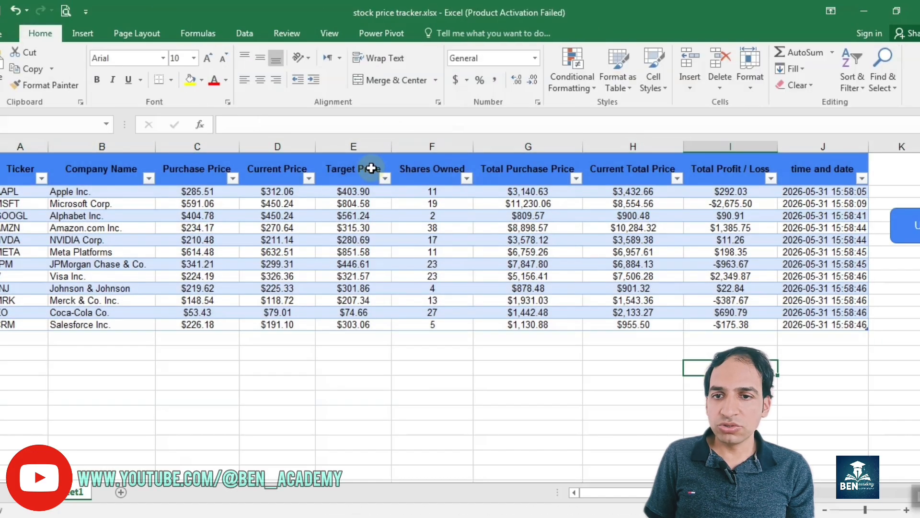
# Step: Add a total row to the stock table and set the time and date column's total to None
pyautogui.click(429, 219)
pyautogui.click(440, 33)
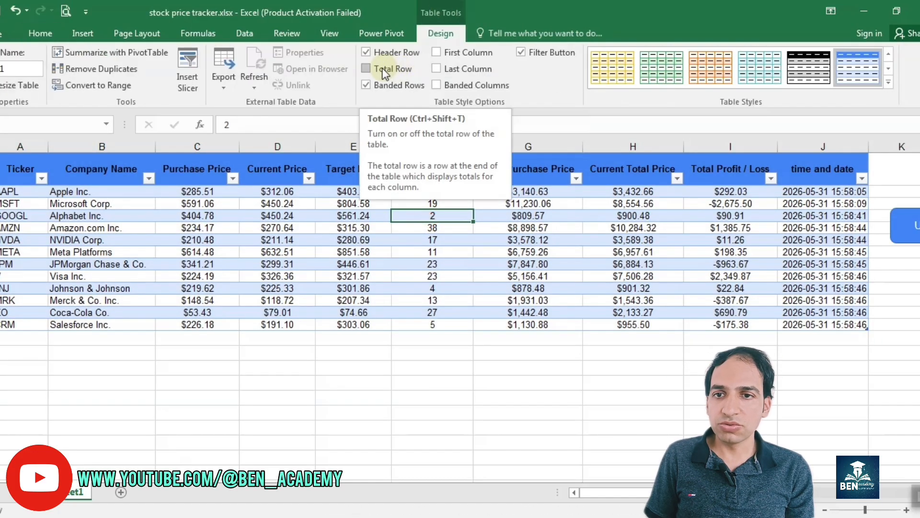
pyautogui.click(367, 69)
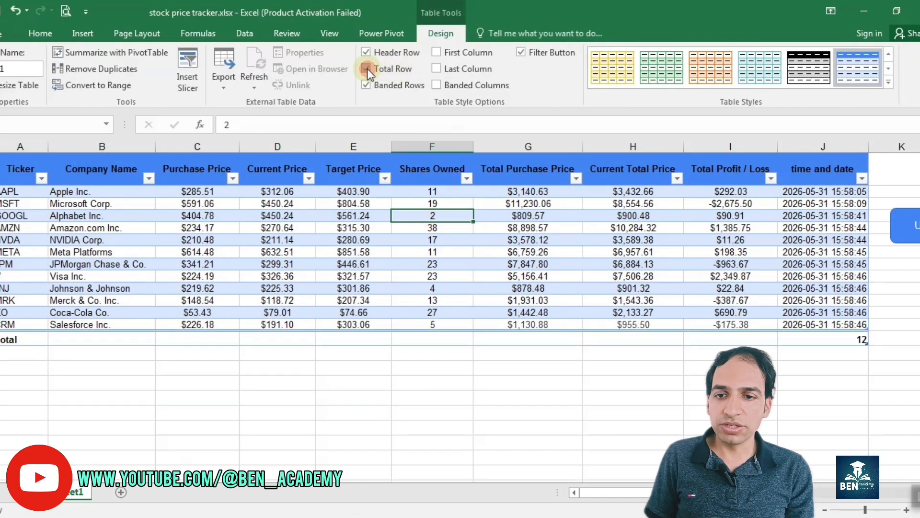
pyautogui.click(832, 341)
pyautogui.click(875, 338)
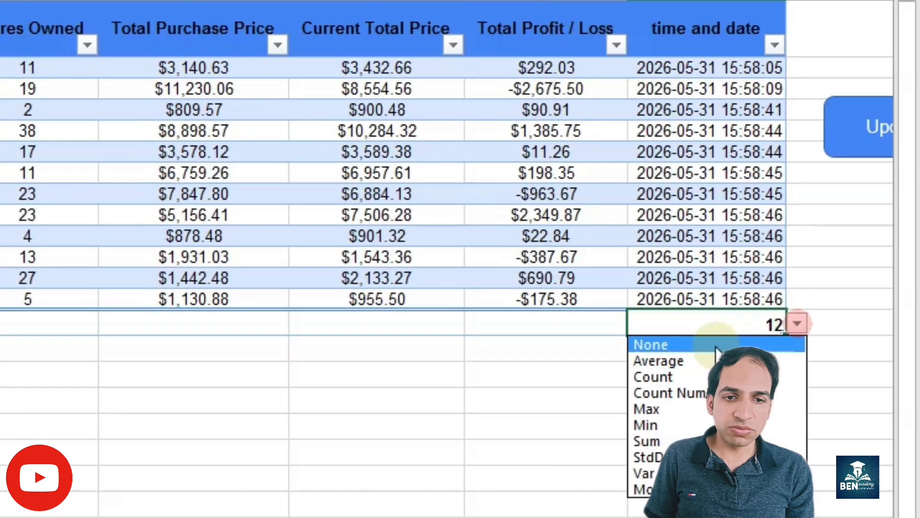
pyautogui.press('Escape')
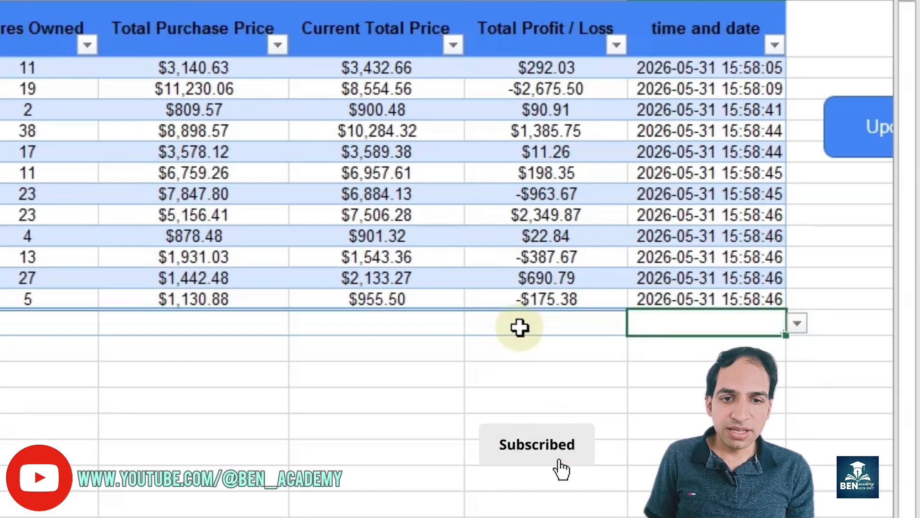
# Step: Set the total row to Sum for the Total Profit / Loss, Current Total Price and Total Purchase Price columns
pyautogui.click(520, 319)
pyautogui.click(639, 323)
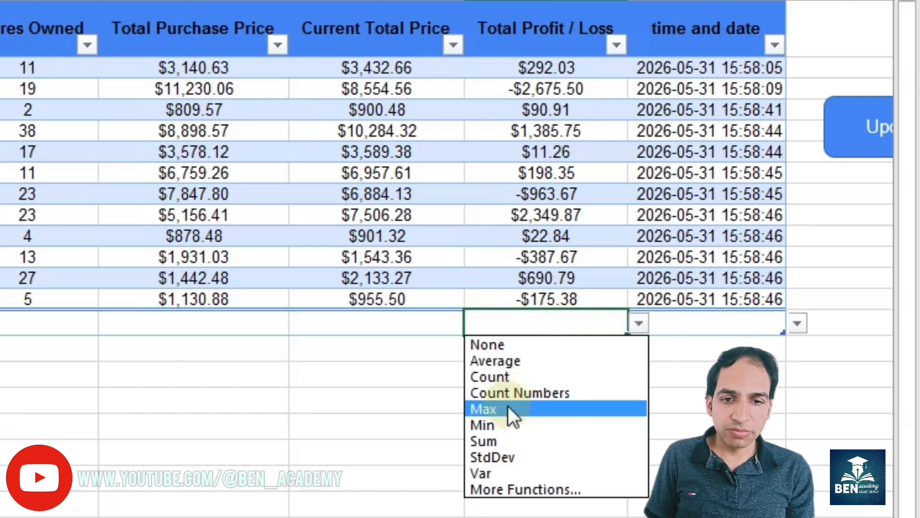
pyautogui.click(506, 440)
pyautogui.click(540, 382)
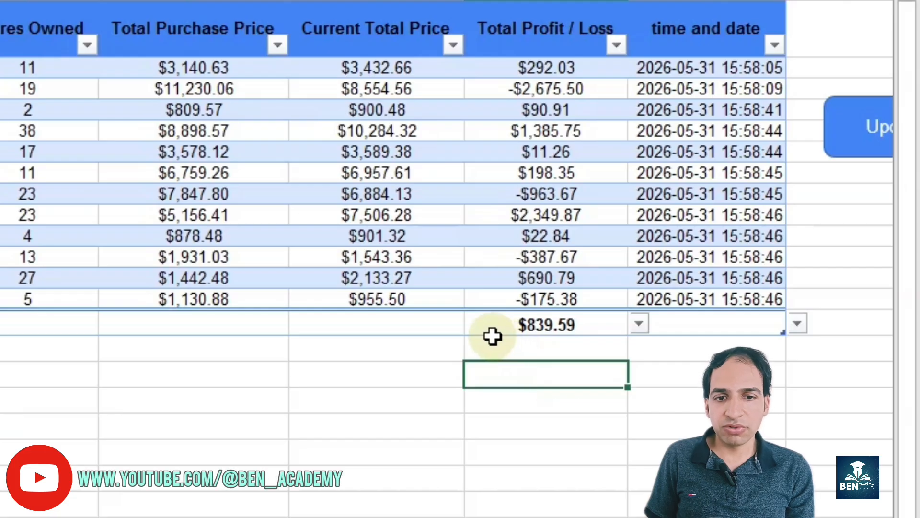
pyautogui.click(450, 326)
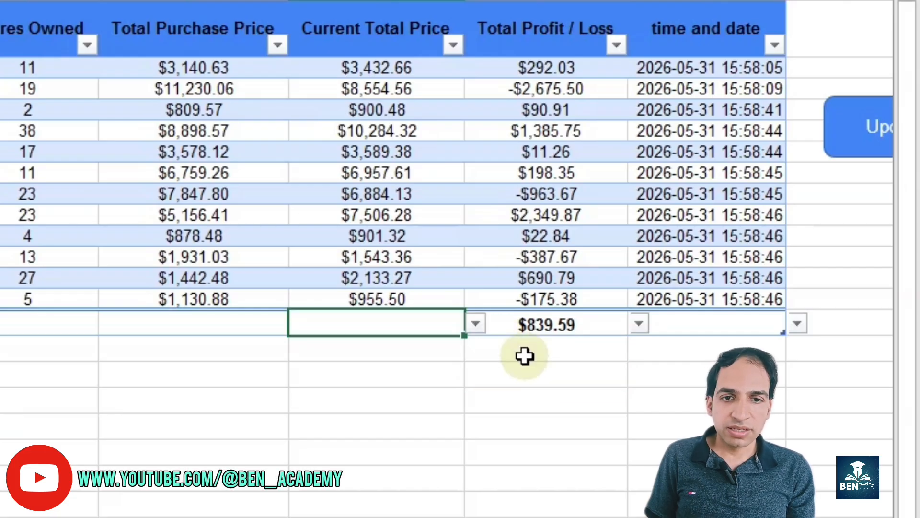
pyautogui.click(474, 322)
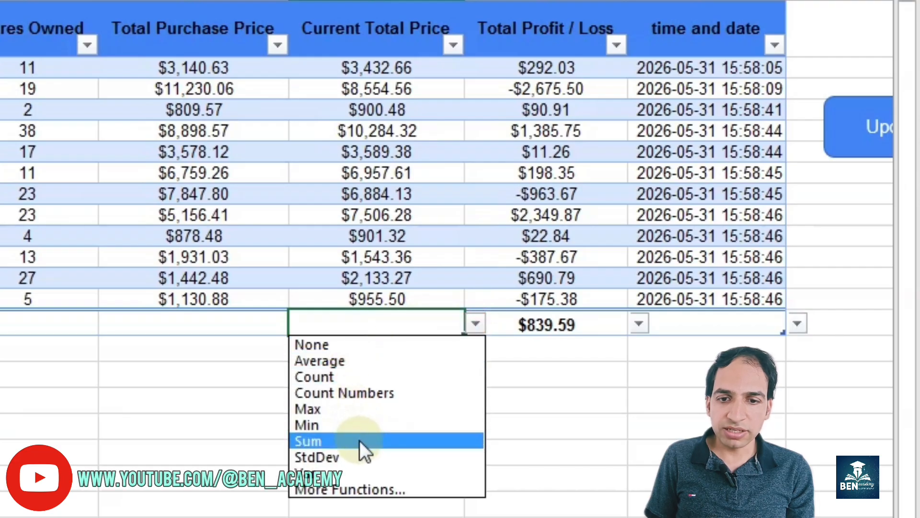
pyautogui.click(341, 446)
pyautogui.click(183, 383)
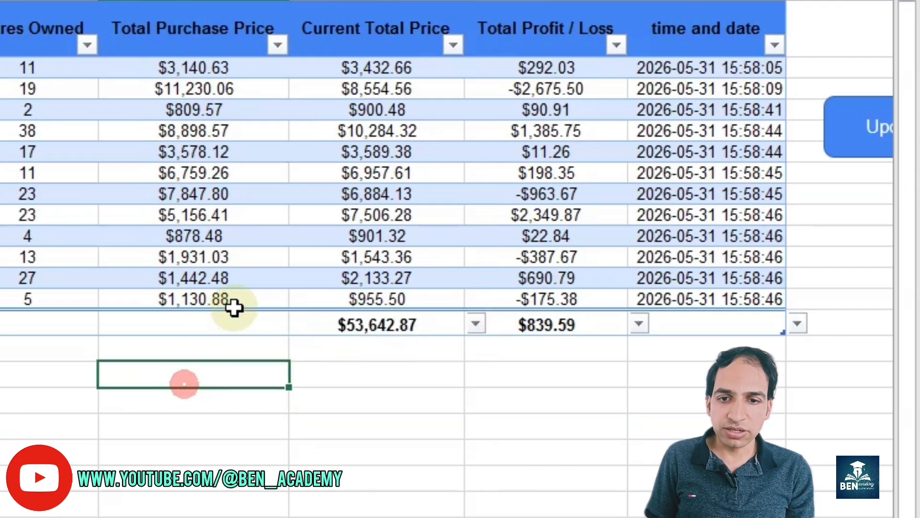
pyautogui.click(238, 319)
pyautogui.click(300, 324)
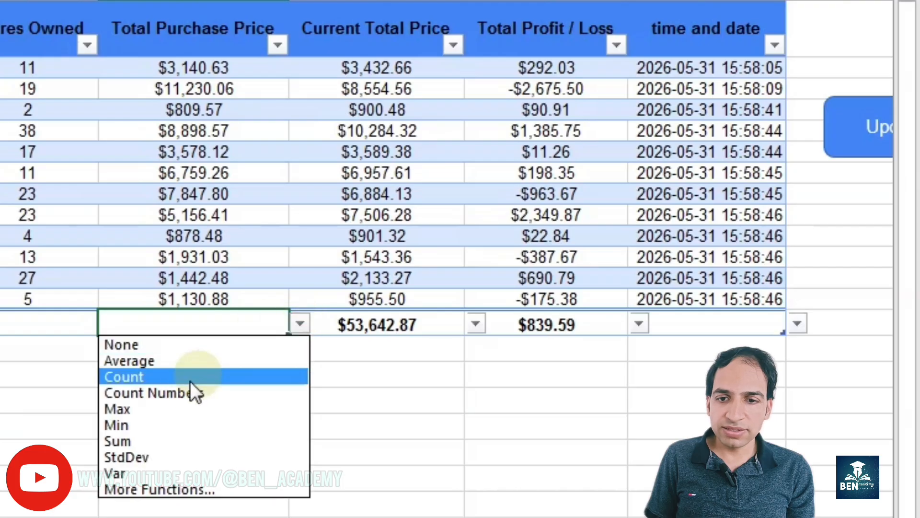
pyautogui.click(171, 441)
pyautogui.click(257, 400)
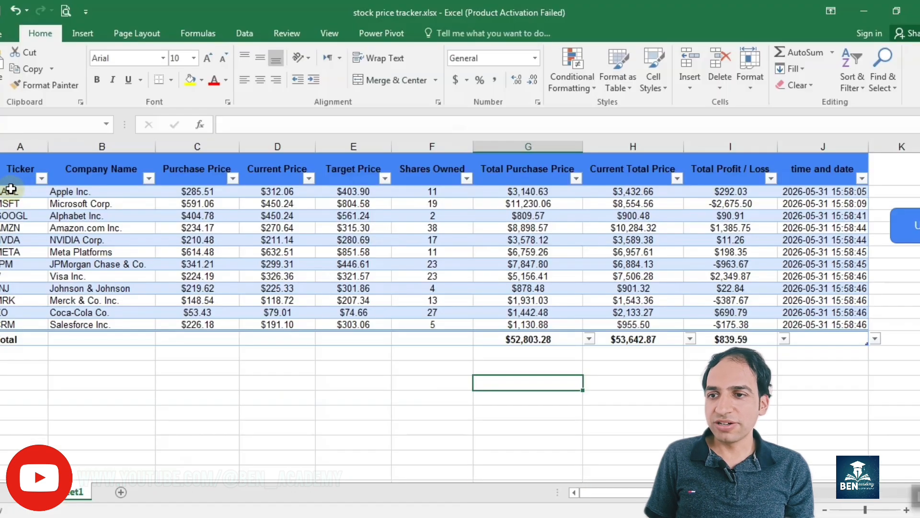
# Step: Insert a 2-D pie chart from the tickers and Current Total Price values, and apply the grey-background style with percentage labels
pyautogui.moveTo(17, 191); pyautogui.dragTo(24, 318)
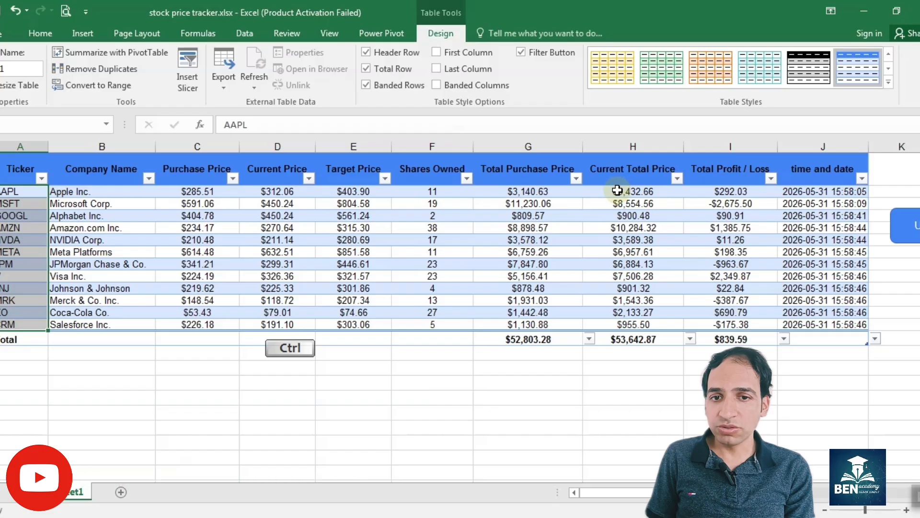
pyautogui.moveTo(620, 191); pyautogui.dragTo(637, 328)
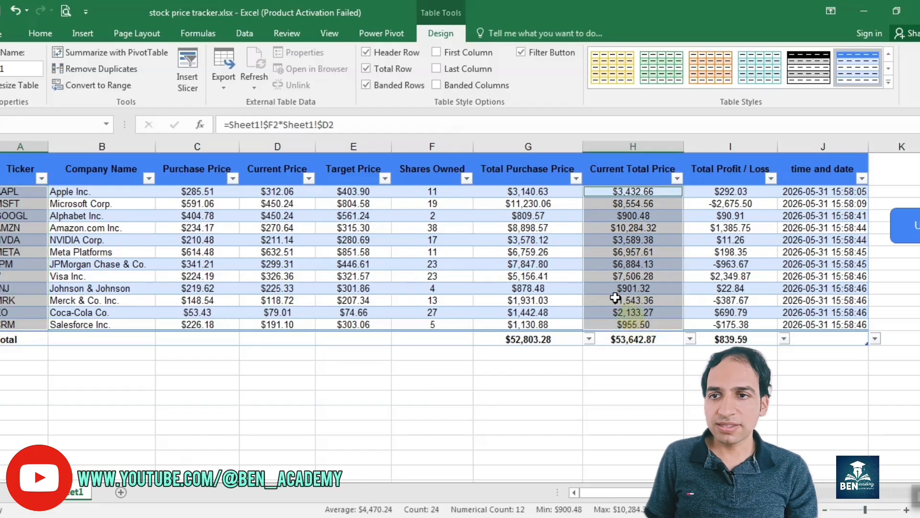
pyautogui.click(82, 33)
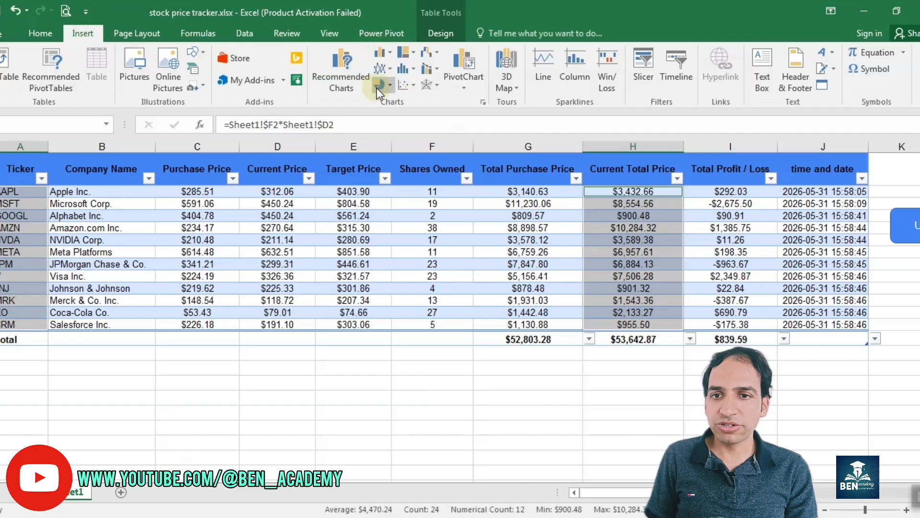
pyautogui.click(389, 83)
pyautogui.click(390, 130)
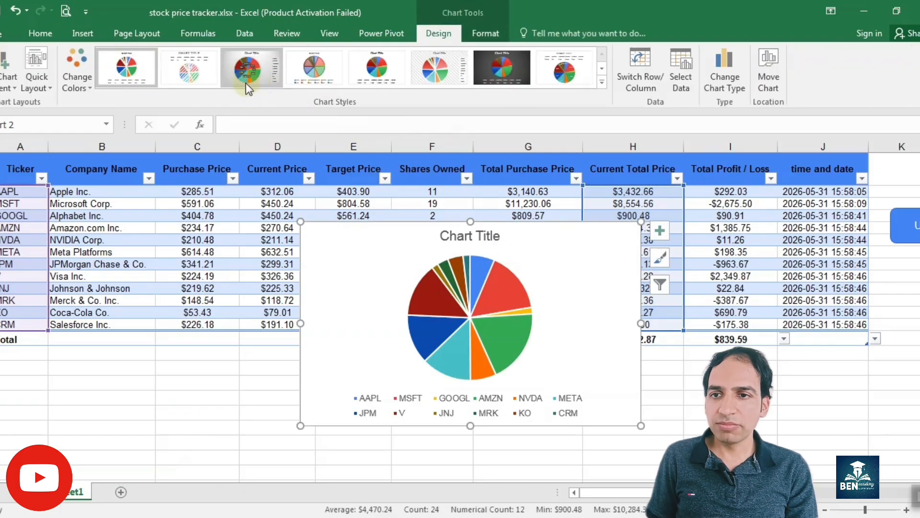
pyautogui.click(245, 74)
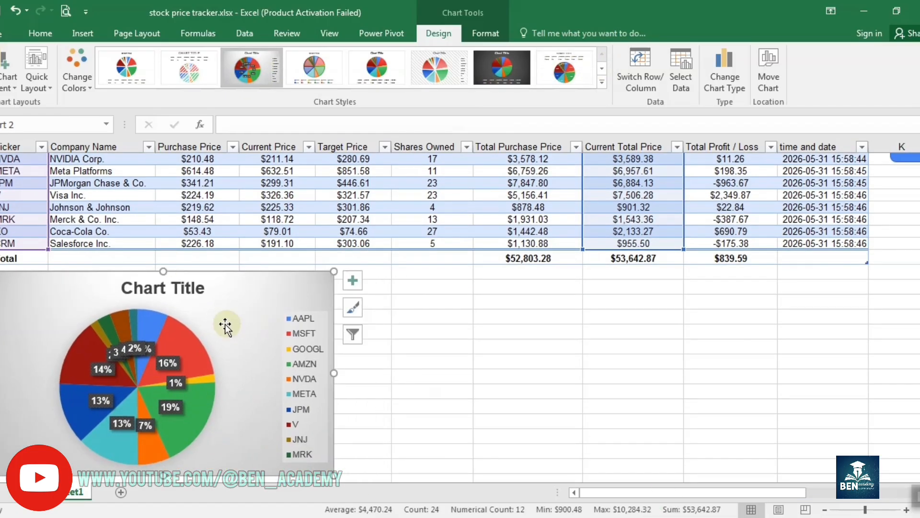
# Step: Change the pie chart's title to "Portfolio"
pyautogui.click(178, 290)
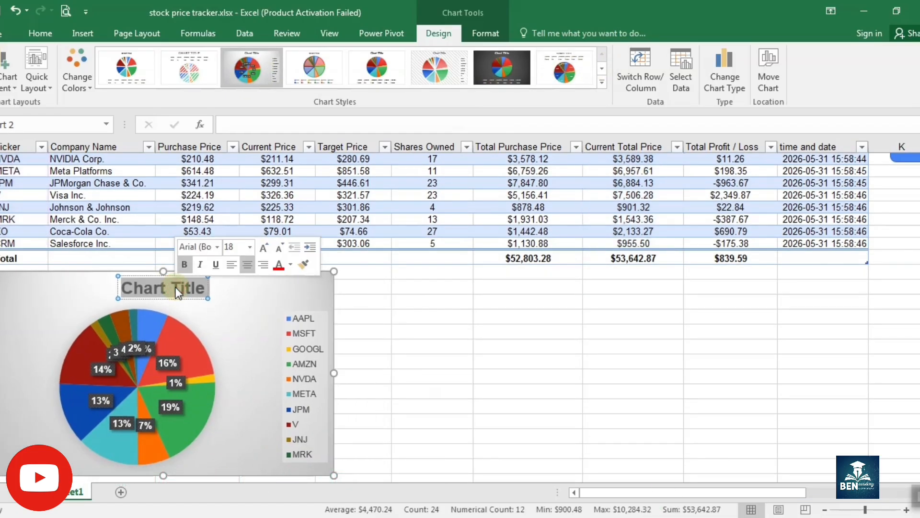
pyautogui.write('Portfolio')
pyautogui.click(432, 422)
# Step: Enlarge the Portfolio chart below the table so that it extends from column A to about the middle of column F
pyautogui.click(330, 467)
pyautogui.moveTo(335, 475); pyautogui.dragTo(467, 468)
pyautogui.scroll(-1, 618, 410)
pyautogui.moveTo(216, 286); pyautogui.dragTo(185, 268)
pyautogui.click(186, 282)
pyautogui.moveTo(466, 327); pyautogui.dragTo(434, 324)
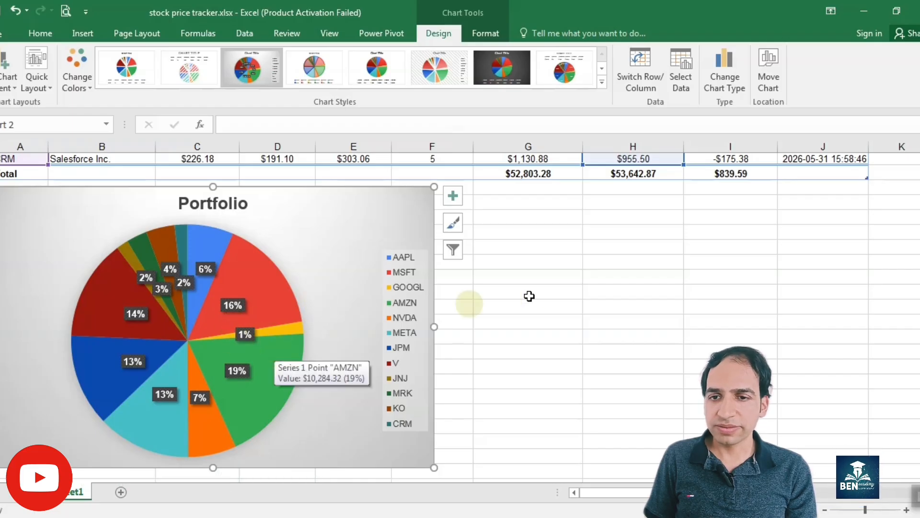
# Step: Duplicate the Portfolio chart and place the copy beside the original, starting around column G
pyautogui.click(404, 191)
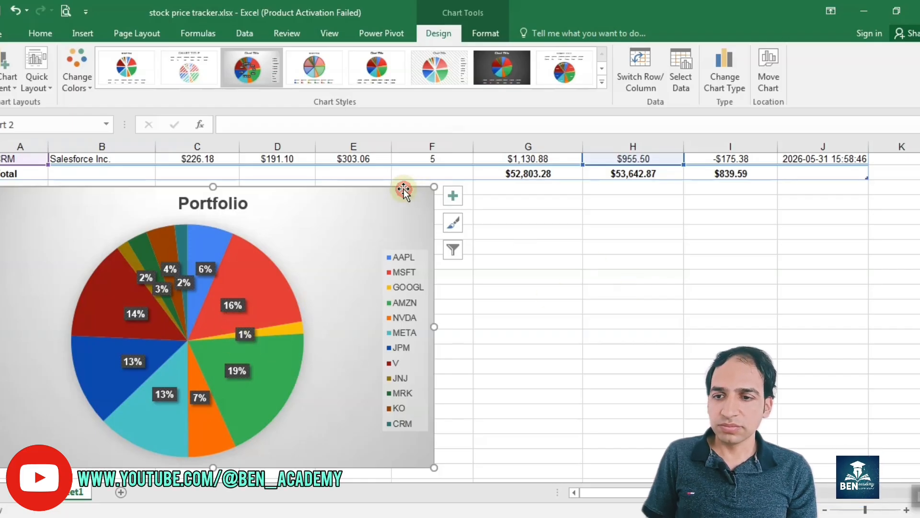
pyautogui.hotkey('ctrl', 'c')
pyautogui.click(494, 195)
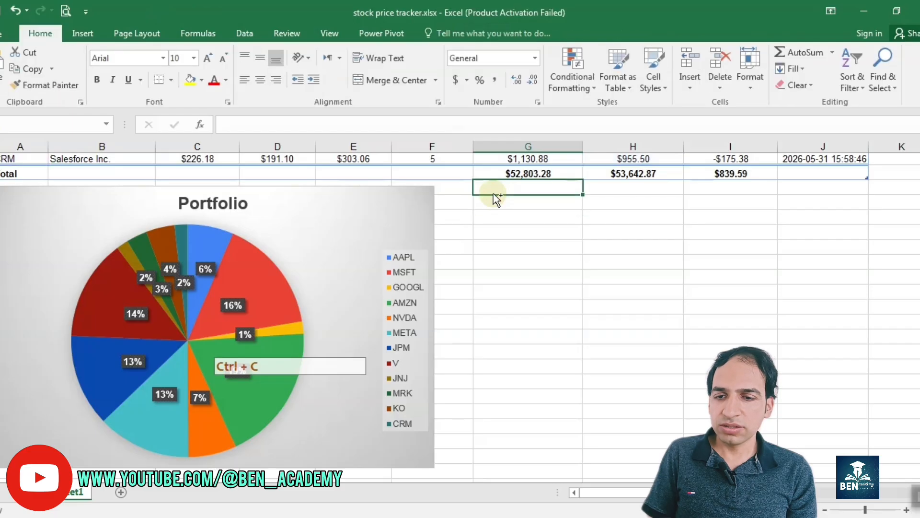
pyautogui.hotkey('ctrl', 'v')
pyautogui.moveTo(480, 226); pyautogui.dragTo(470, 232)
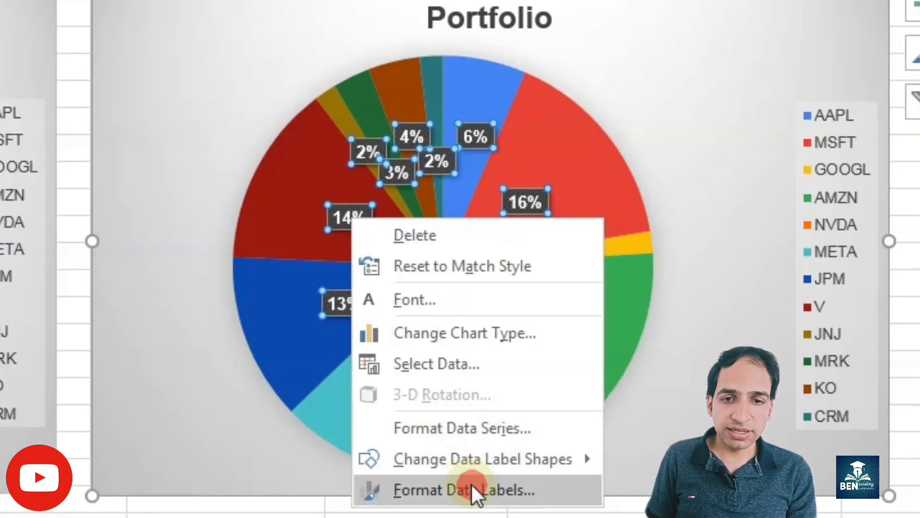
# Step: Make the second Portfolio chart's data labels show Value instead of Percentage
pyautogui.click(472, 489)
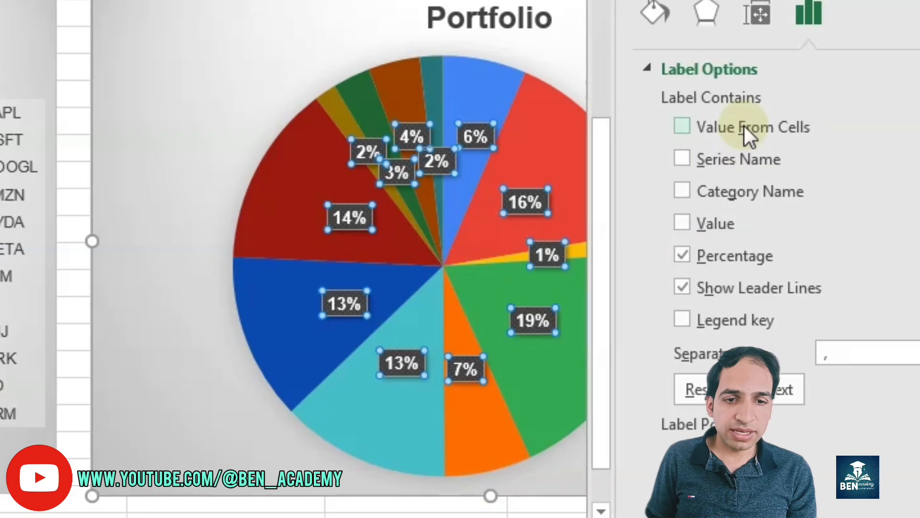
pyautogui.click(711, 260)
pyautogui.click(697, 221)
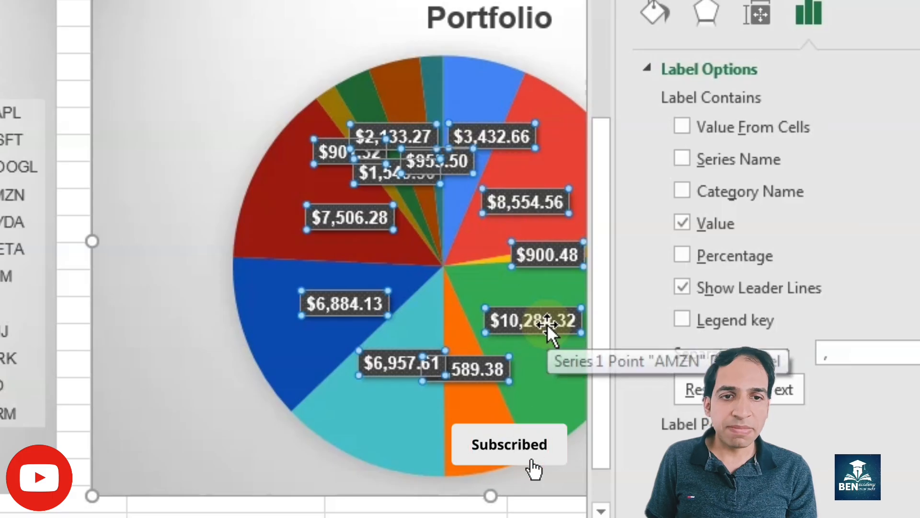
pyautogui.click(915, 1)
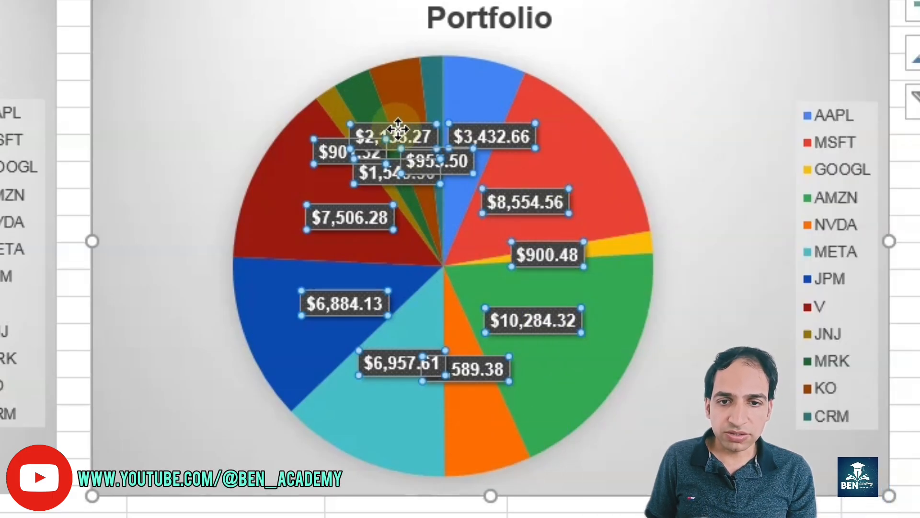
# Step: Separate the overlapping value labels in the second Portfolio chart, moving the $2,133.27 label up towards the pie's outer edge
pyautogui.moveTo(397, 132); pyautogui.dragTo(399, 100)
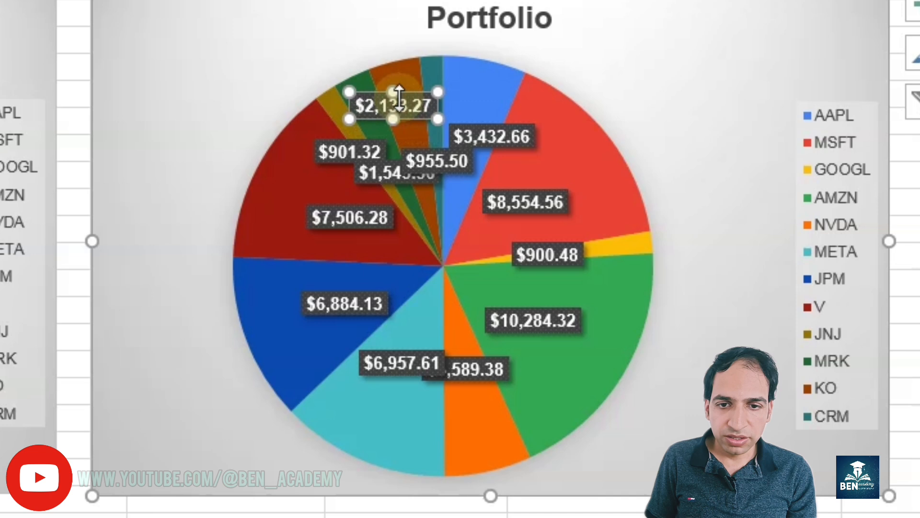
pyautogui.click(383, 170)
pyautogui.moveTo(387, 185); pyautogui.dragTo(386, 198)
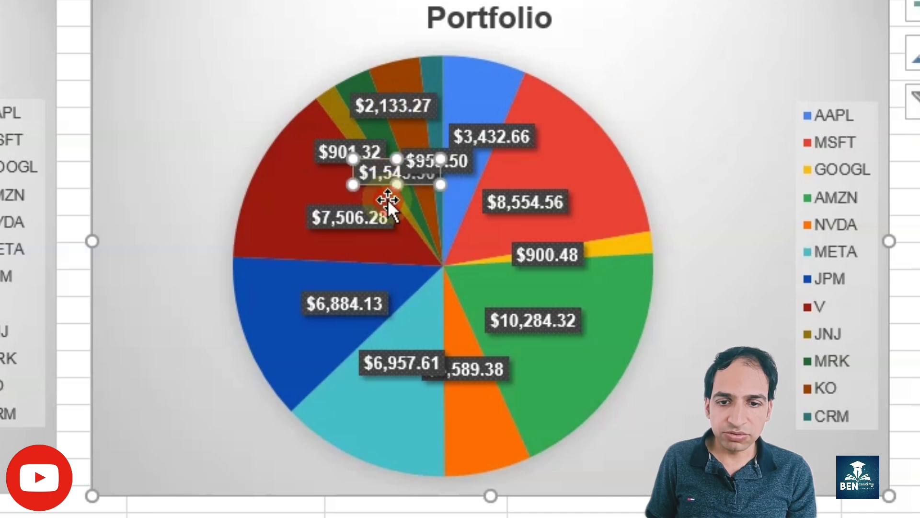
pyautogui.click(391, 366)
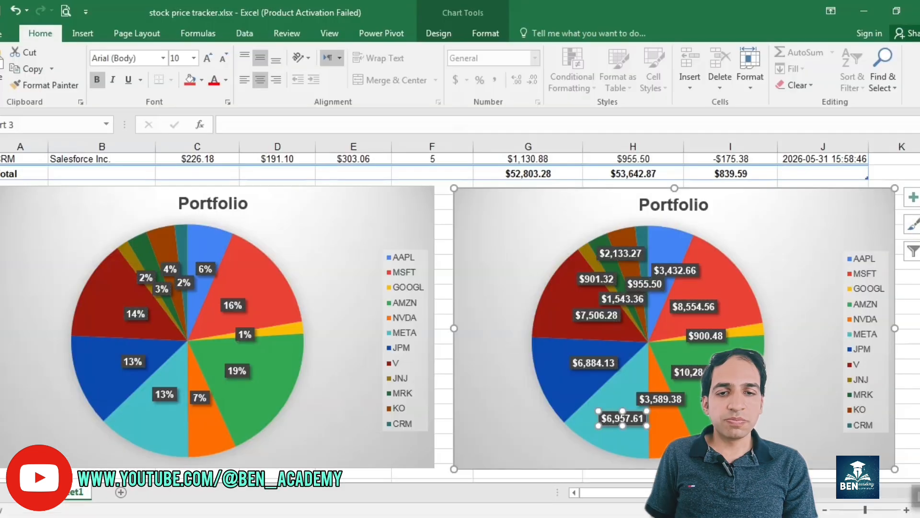
# Step: Insert a 2-D Clustered Column chart from the twelve stock tickers and their Total Profit / Loss values, excluding the total row
pyautogui.moveTo(919, 282); pyautogui.dragTo(919, 329)
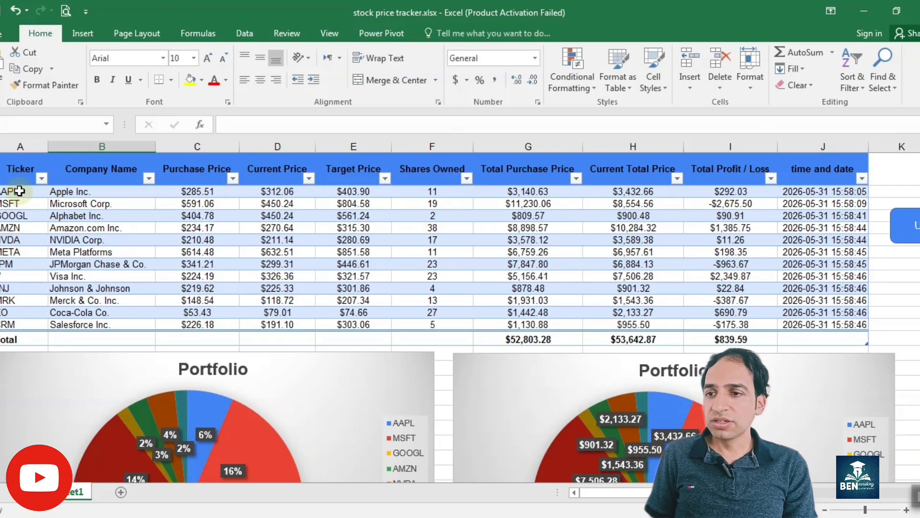
pyautogui.moveTo(20, 190); pyautogui.dragTo(14, 339)
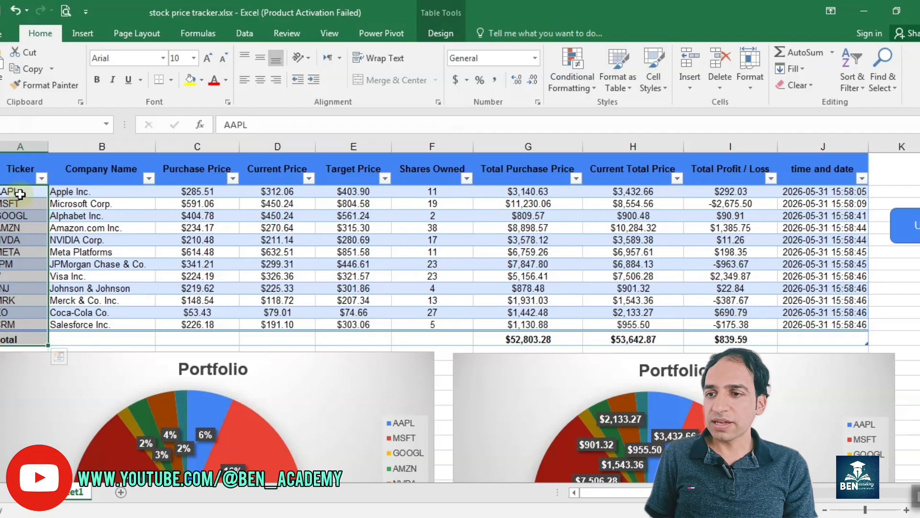
pyautogui.moveTo(19, 191); pyautogui.dragTo(23, 322)
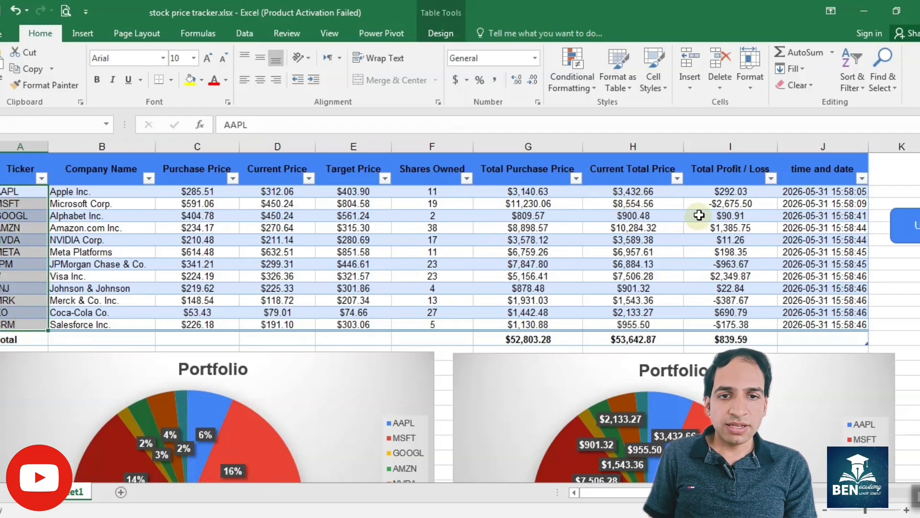
pyautogui.moveTo(717, 190); pyautogui.dragTo(722, 325)
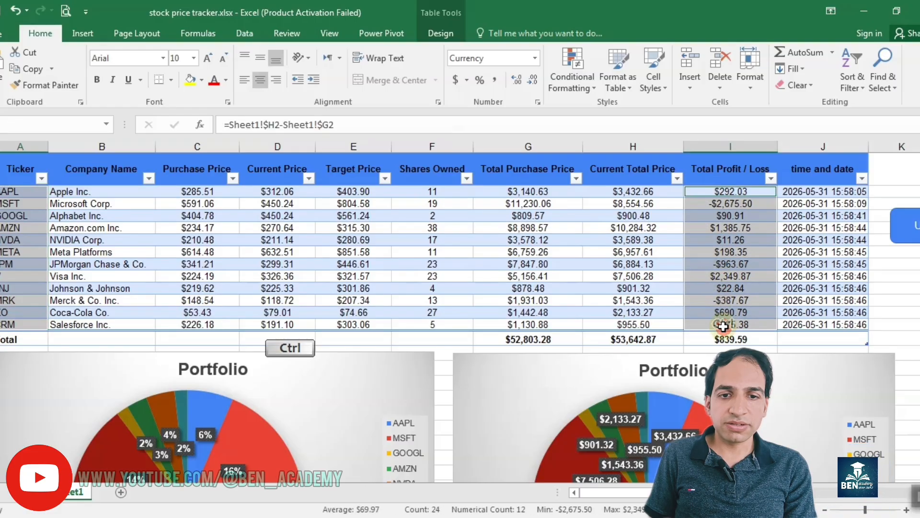
pyautogui.click(75, 36)
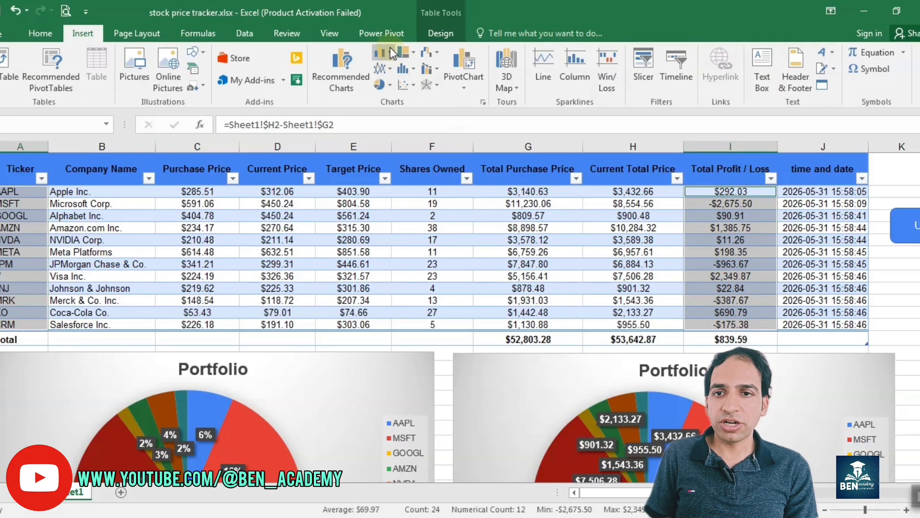
pyautogui.click(392, 53)
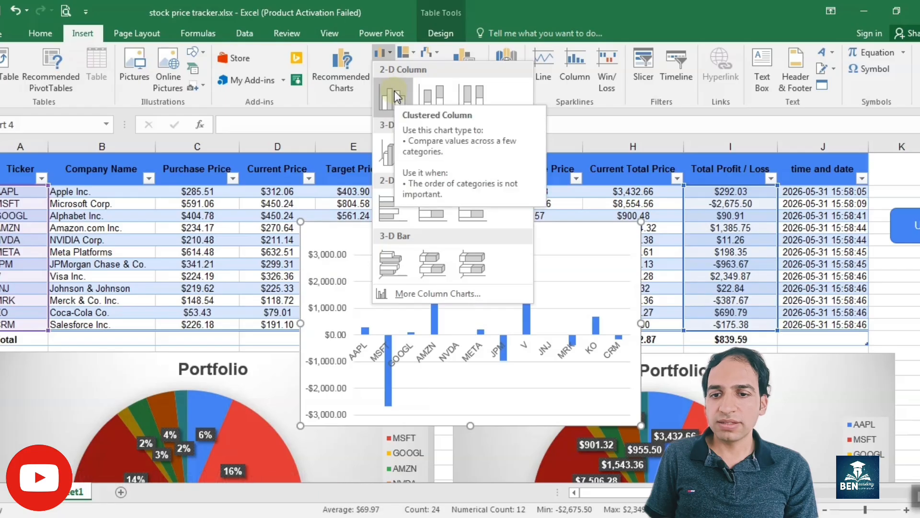
pyautogui.click(395, 95)
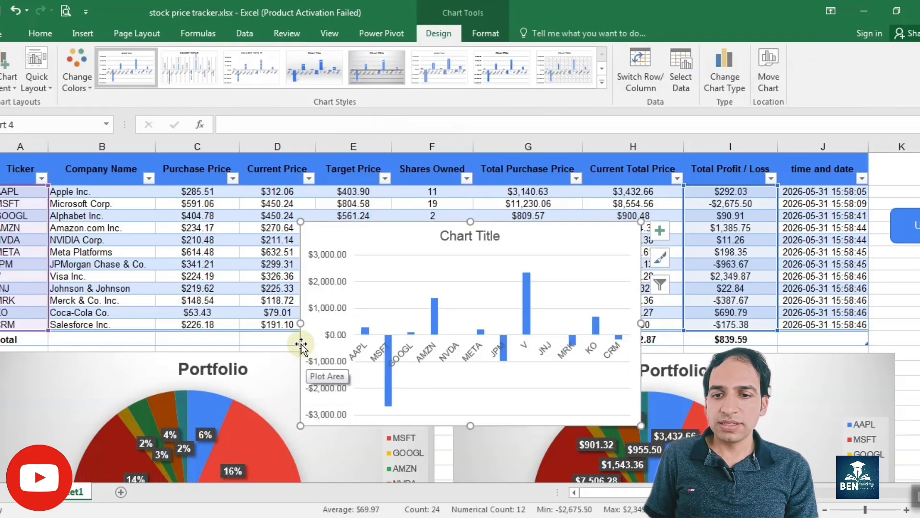
# Step: Place the column chart, titled "Profit / Loss", centrally below the two pie charts and apply the dark grey style with gridlines
pyautogui.moveTo(301, 344); pyautogui.dragTo(316, 485)
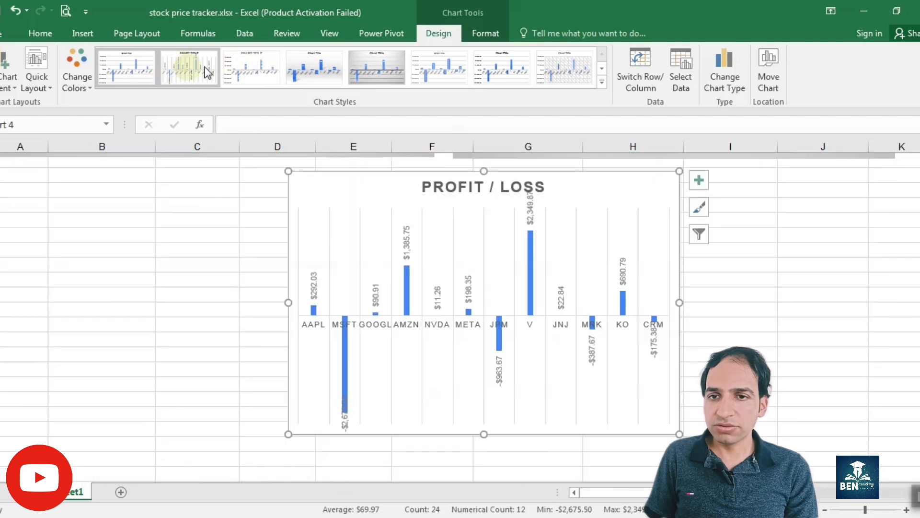
pyautogui.click(376, 67)
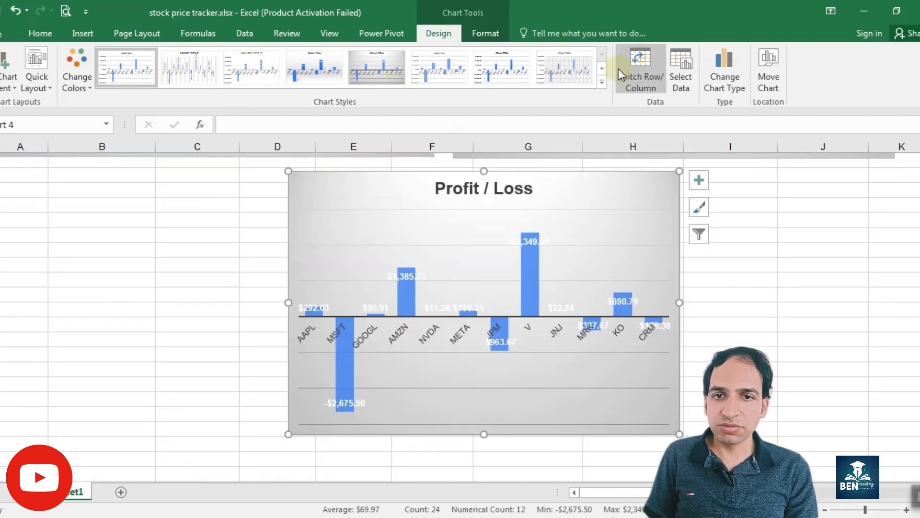
pyautogui.click(602, 69)
# Step: Add data labels to the columns of the Profit / Loss chart and shift the CRM label slightly lower
pyautogui.click(436, 261)
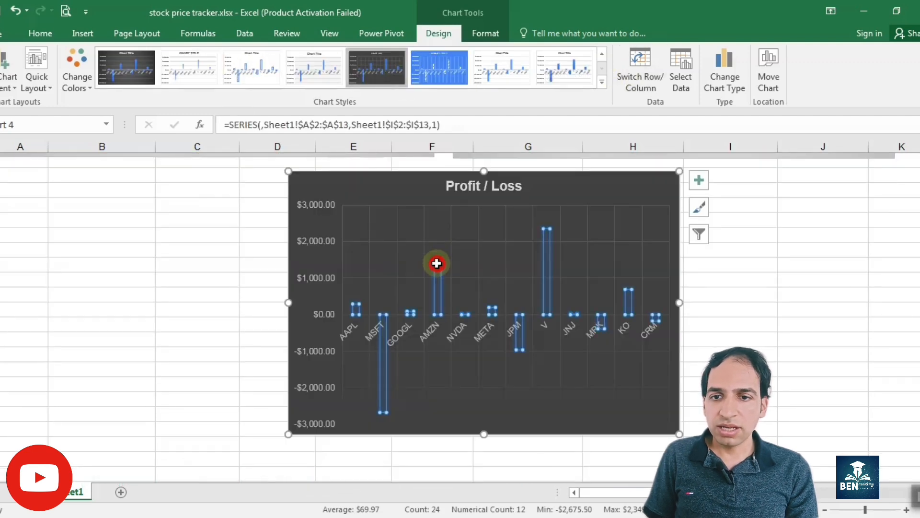
pyautogui.rightClick(436, 262)
pyautogui.moveTo(535, 358)
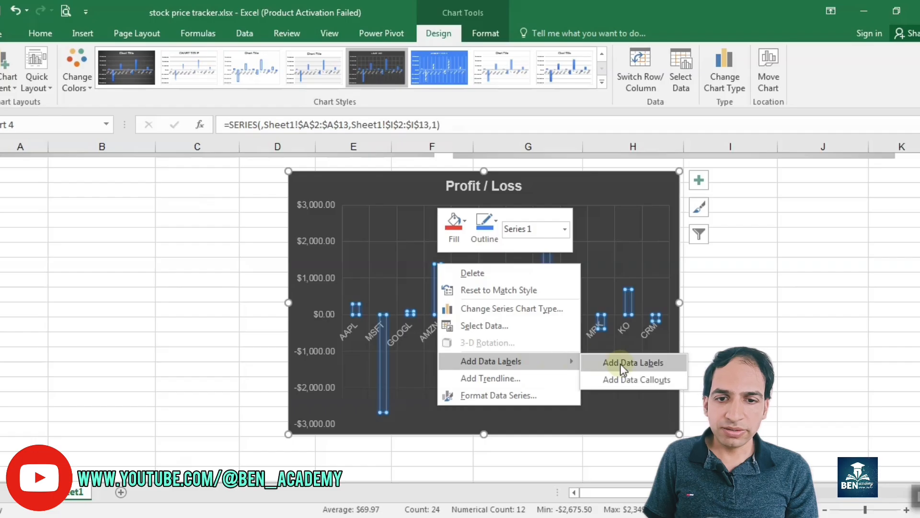
pyautogui.click(620, 364)
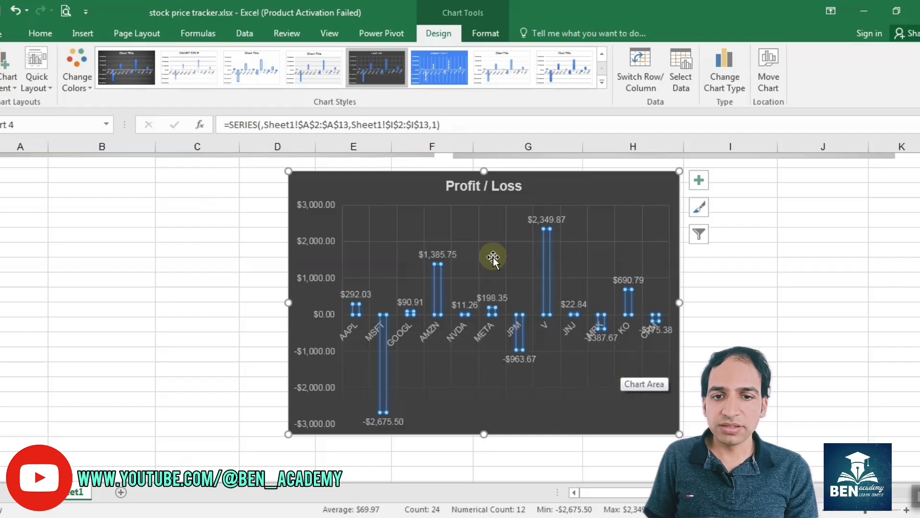
pyautogui.click(667, 332)
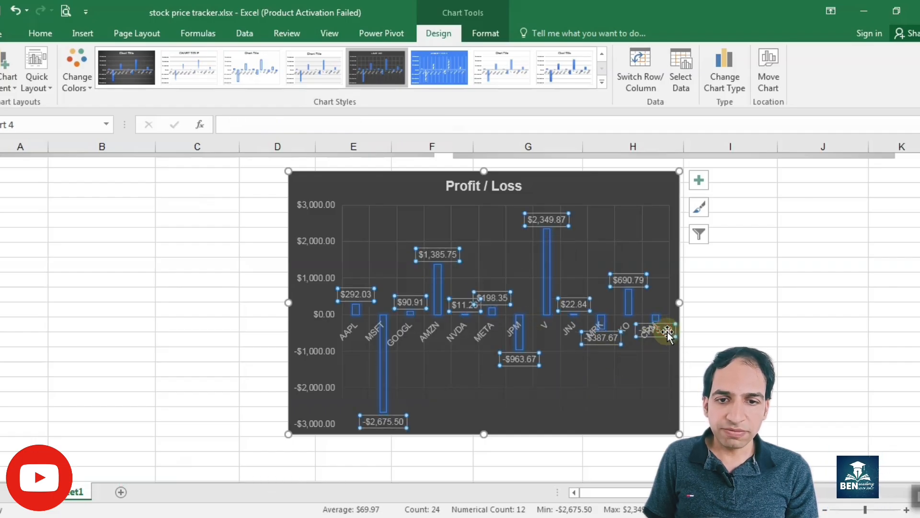
pyautogui.moveTo(667, 335); pyautogui.dragTo(667, 353)
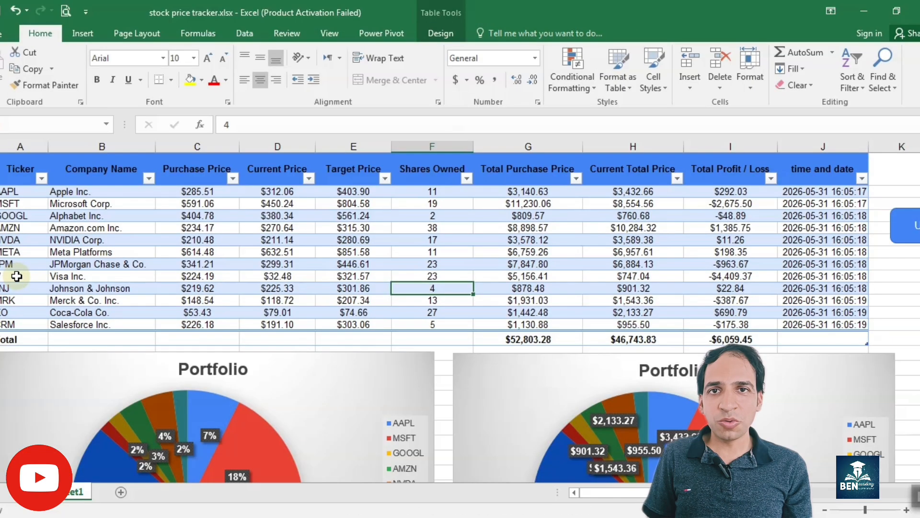
# Step: Replace the Visa row's ticker with BTC-USD and its company name with Bitcoin
pyautogui.click(22, 277)
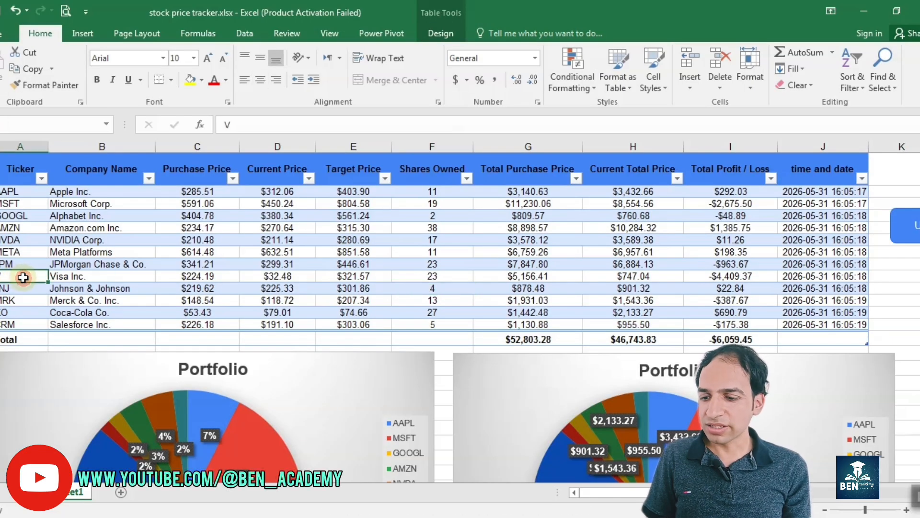
pyautogui.write('BTC')
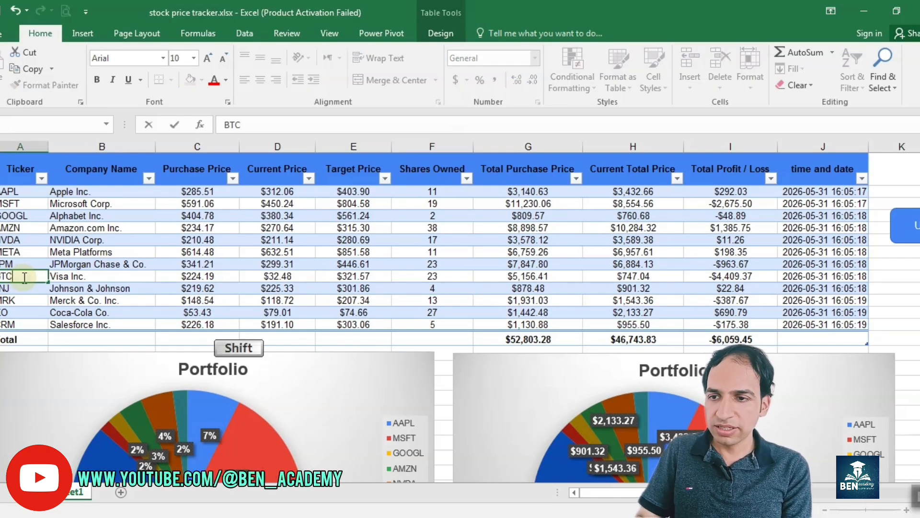
pyautogui.write('-USD')
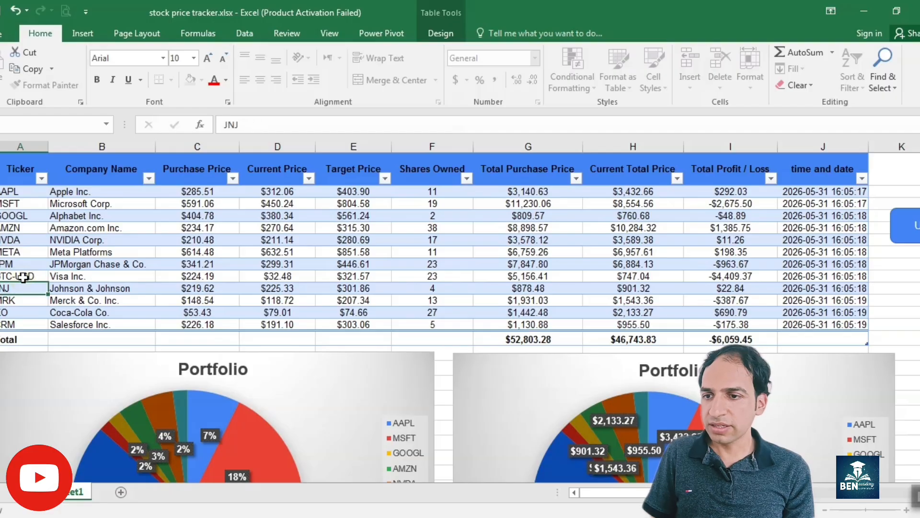
pyautogui.click(57, 277)
pyautogui.write('Bi')
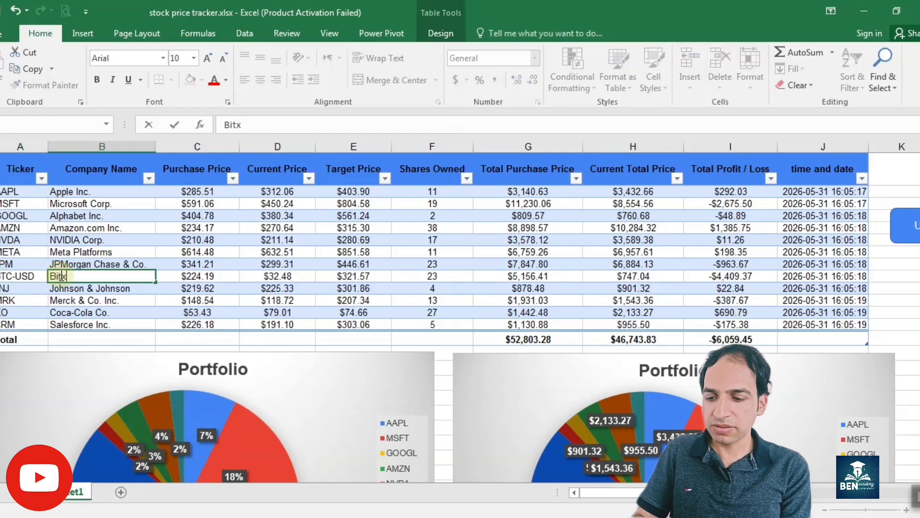
pyautogui.write('tx')
pyautogui.press('BackSpace')
pyautogui.write('coin')
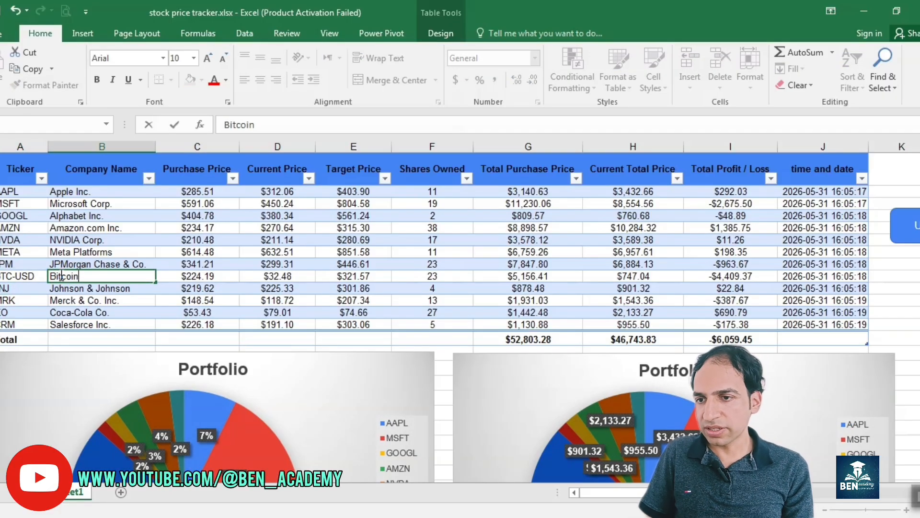
# Step: Set Bitcoin's Shares Owned to 0.0001 and update the live prices in the table
pyautogui.click(420, 279)
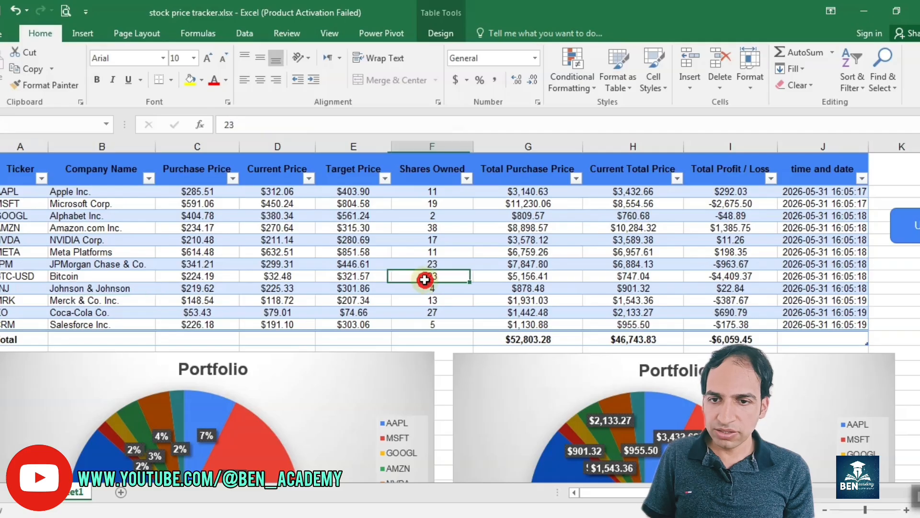
pyautogui.write('0.0001')
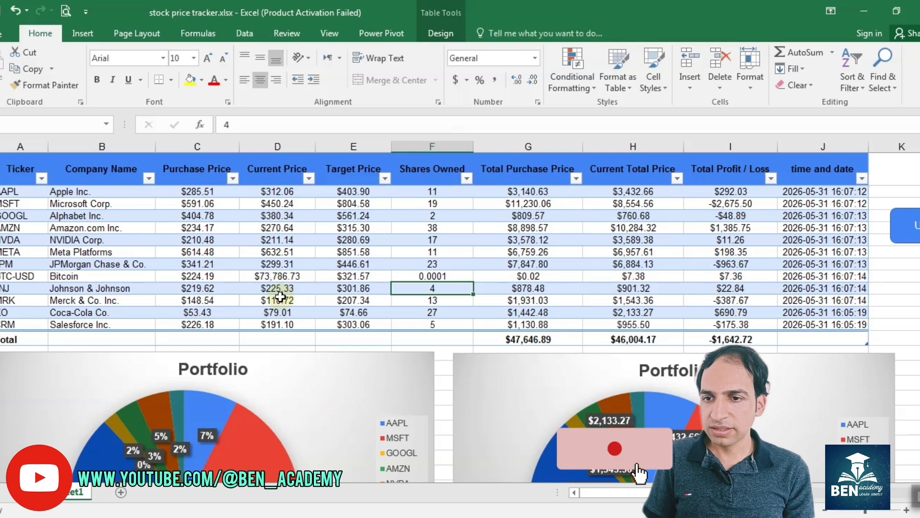
pyautogui.click(525, 319)
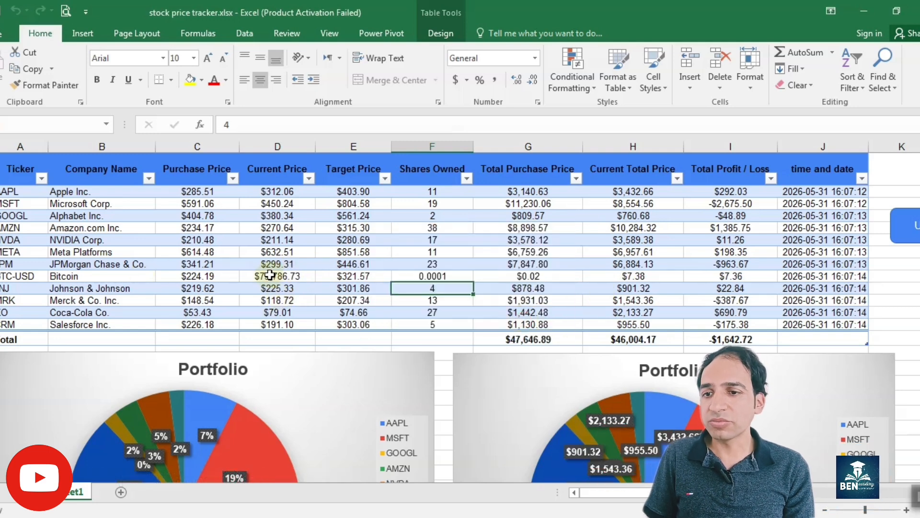
# Step: Set Bitcoin's Purchase Price to $72,456.00 and check the pie and column charts below the table
pyautogui.click(210, 277)
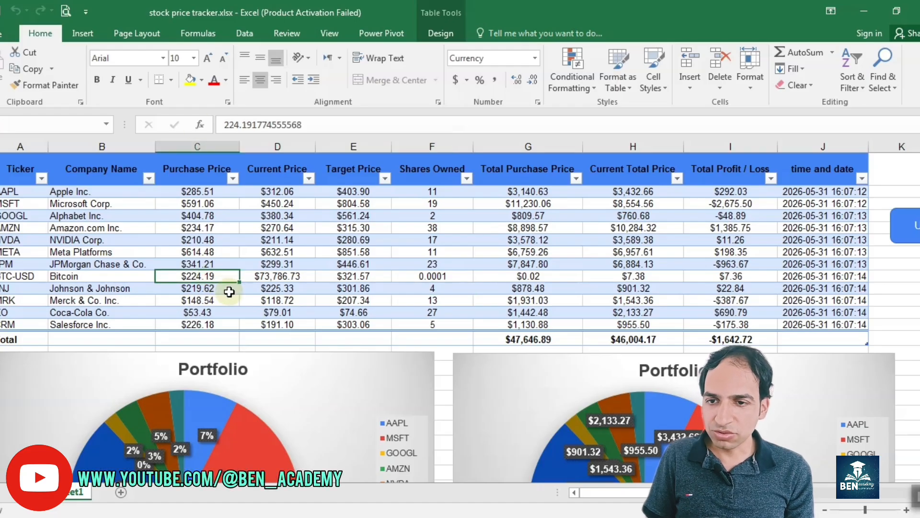
pyautogui.scroll(-4, 460, 316)
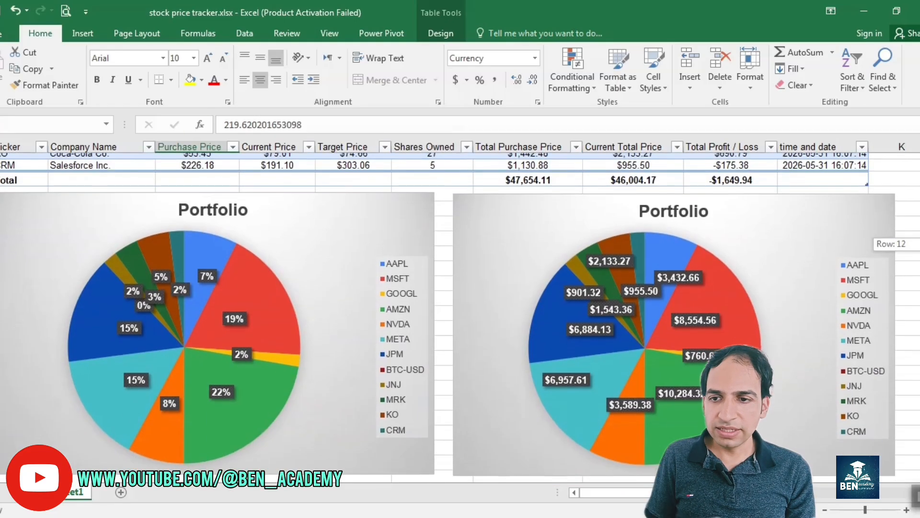
pyautogui.scroll(-6, 460, 317)
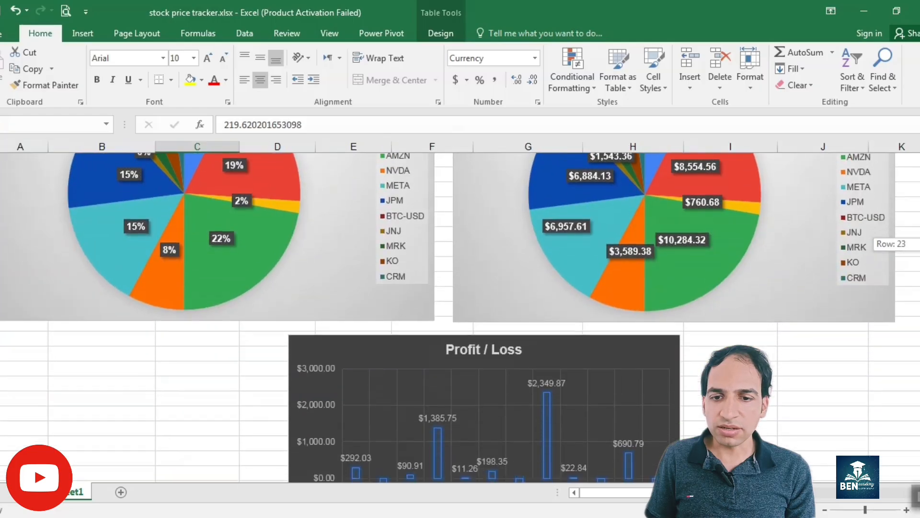
pyautogui.scroll(10, 460, 316)
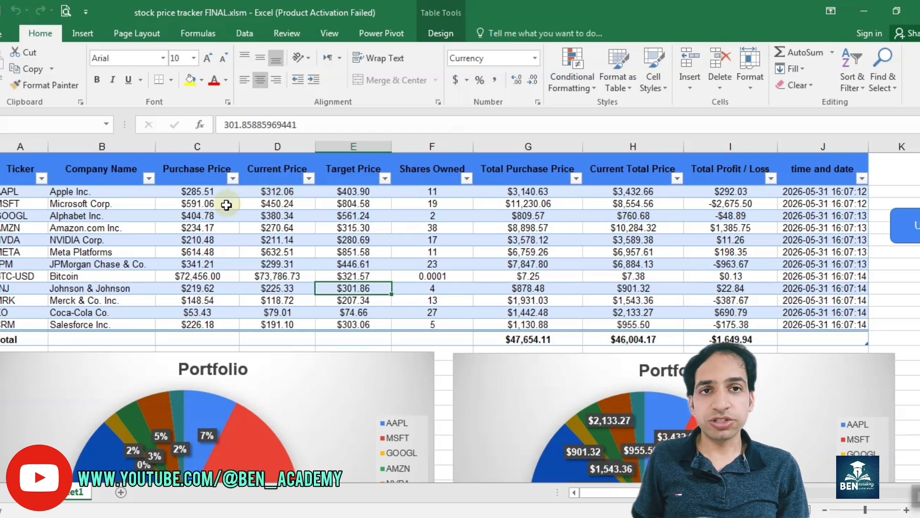
# Step: Start a new conditional formatting rule for AAPL's Current Price cell, using a formula to determine which cells to format
pyautogui.click(273, 191)
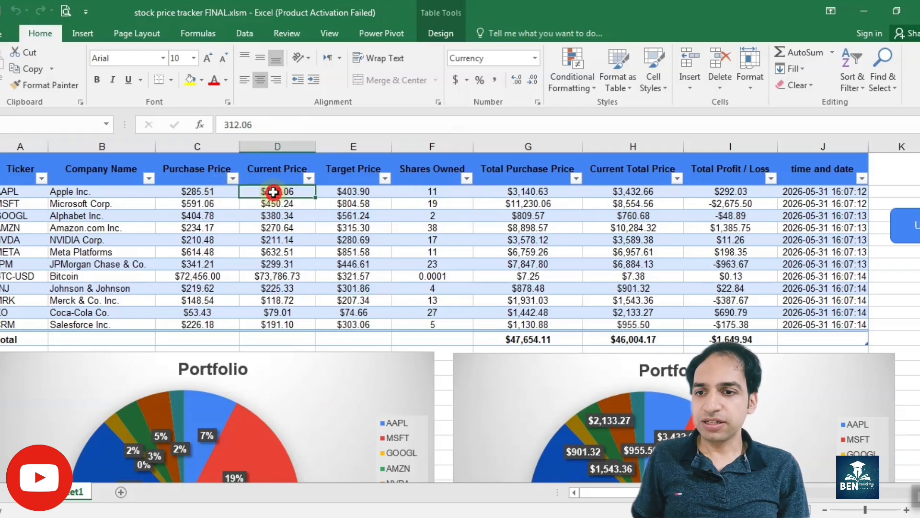
pyautogui.click(571, 88)
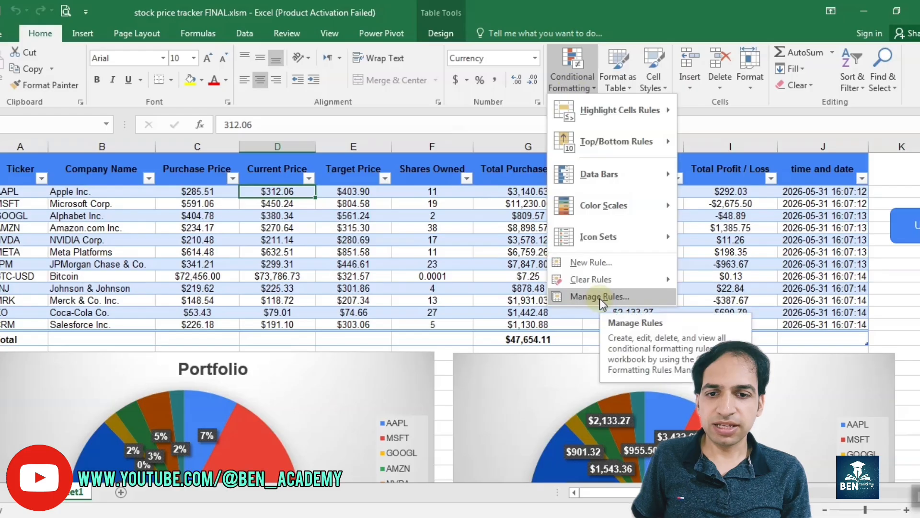
pyautogui.click(600, 297)
pyautogui.click(456, 174)
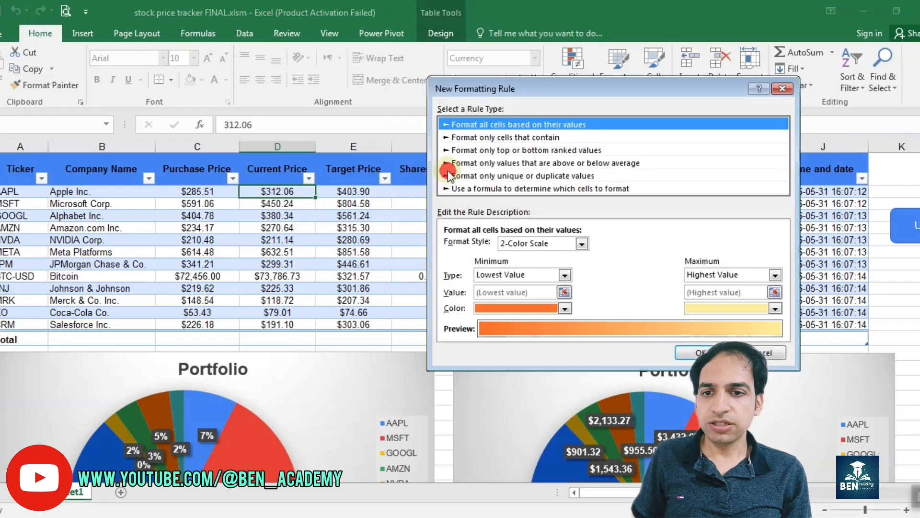
pyautogui.click(482, 189)
# Step: Enter =D2>C2 as the rule's formula, with both cell references relative
pyautogui.click(468, 247)
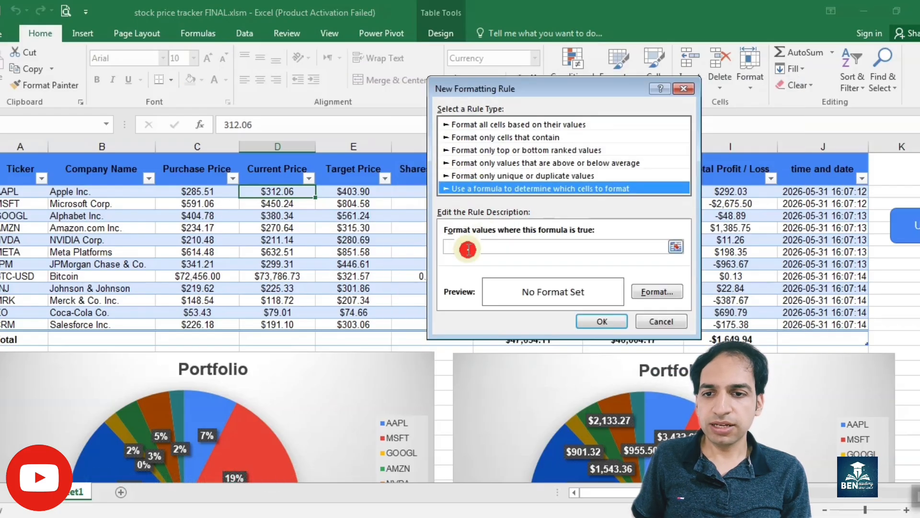
pyautogui.press('shift')
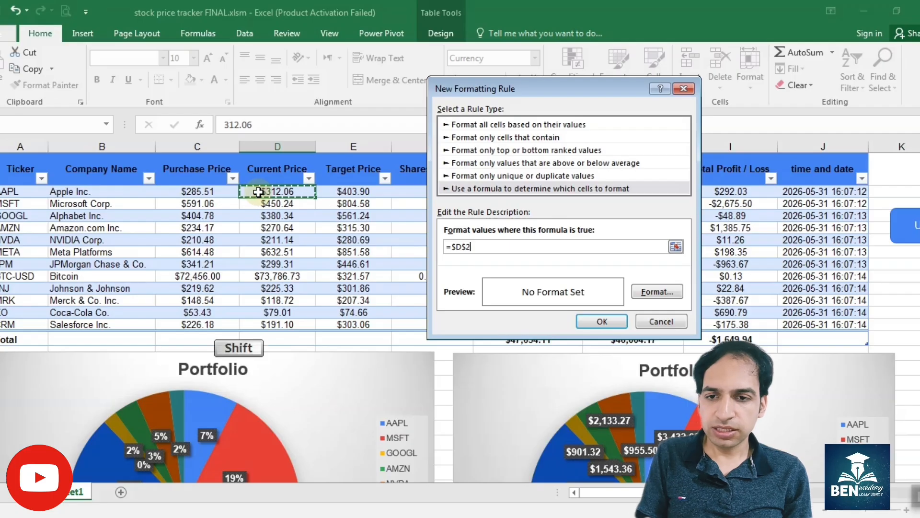
pyautogui.click(205, 192)
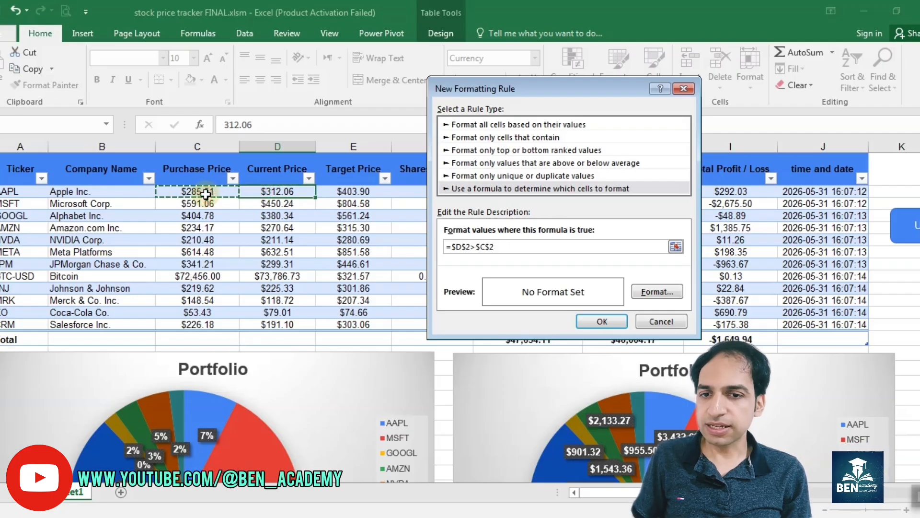
pyautogui.press('F4')
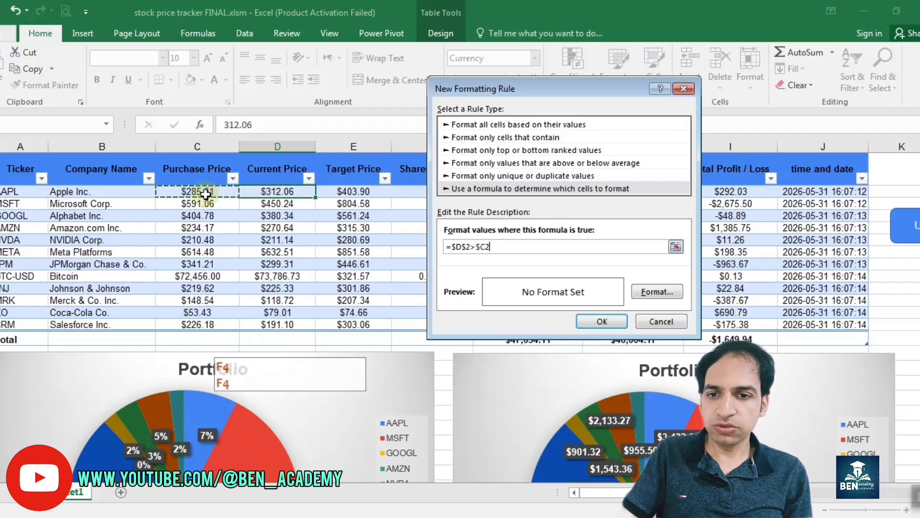
pyautogui.press('F4')
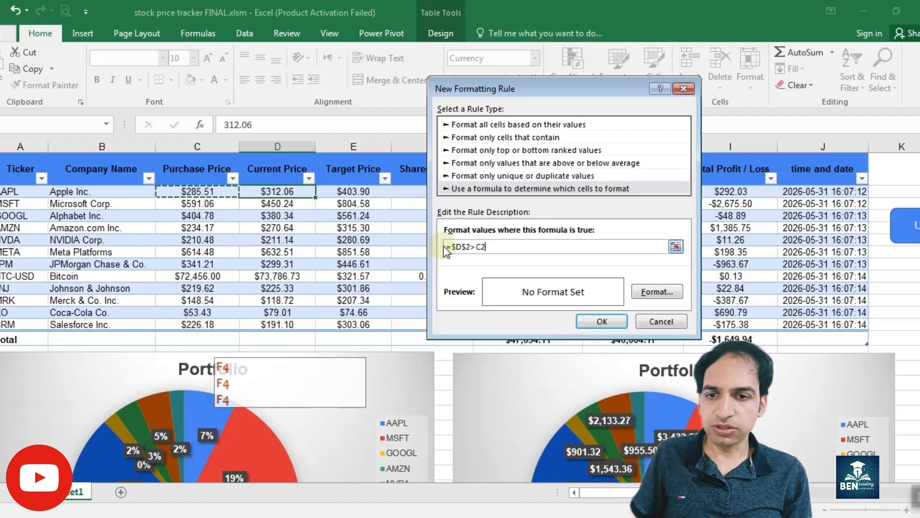
pyautogui.press('F4')
pyautogui.press('F4')
pyautogui.press('F4')
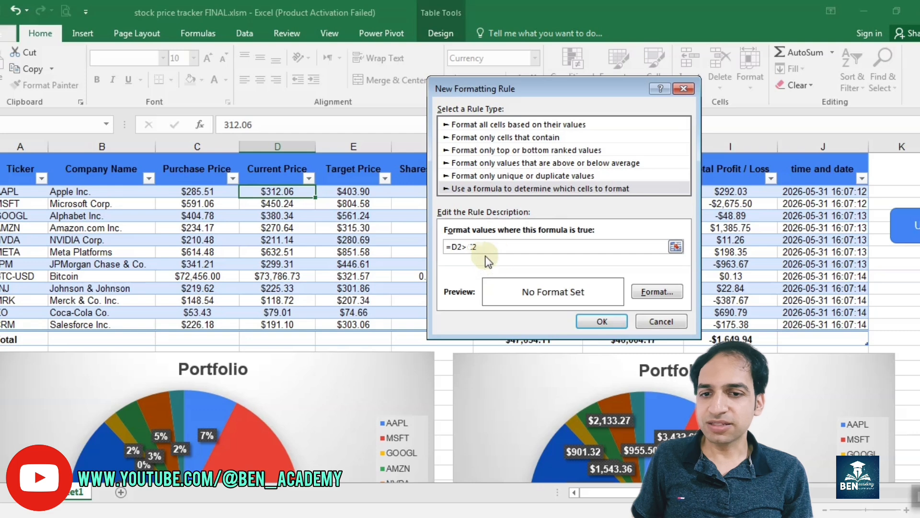
# Step: Give the =D2>C2 rule a green font color and add it to the rules
pyautogui.click(646, 290)
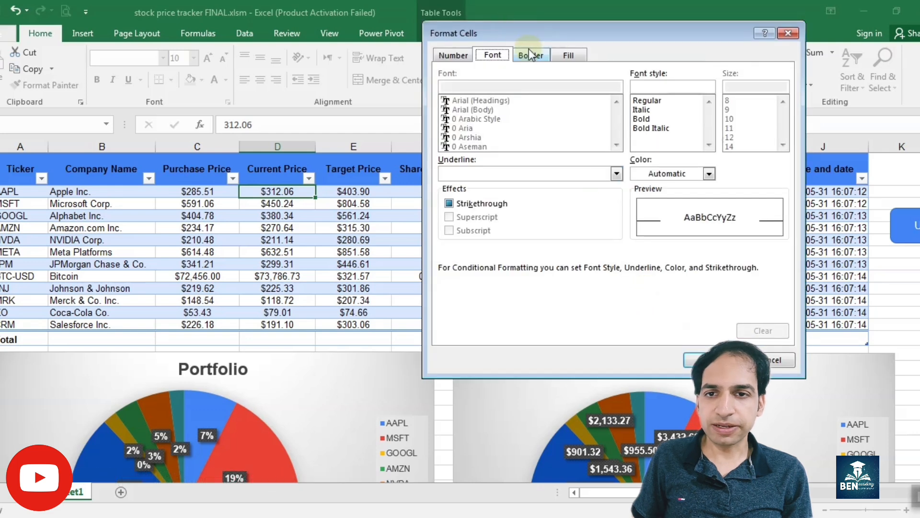
pyautogui.click(709, 174)
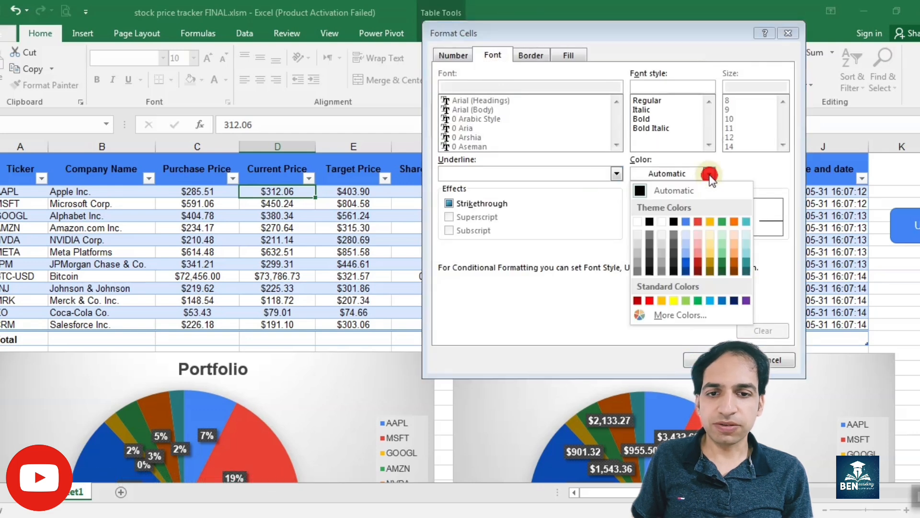
pyautogui.click(698, 301)
pyautogui.click(717, 359)
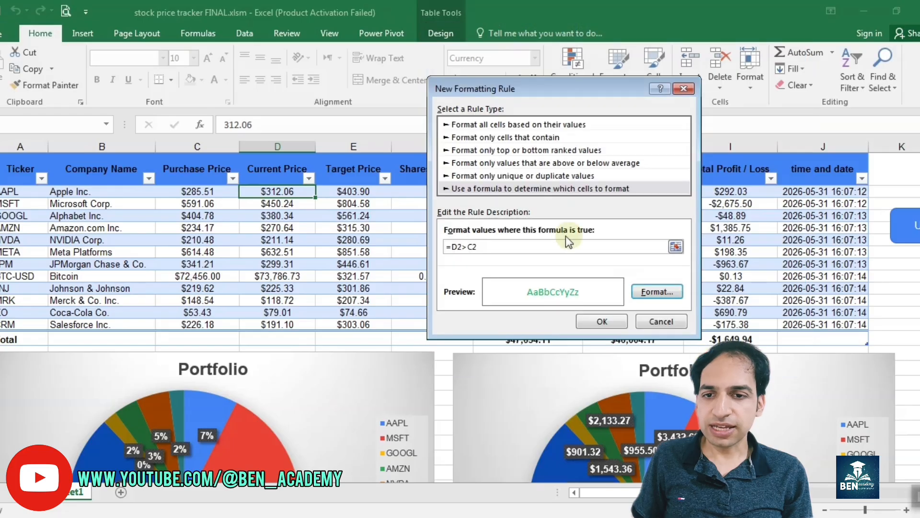
pyautogui.click(603, 323)
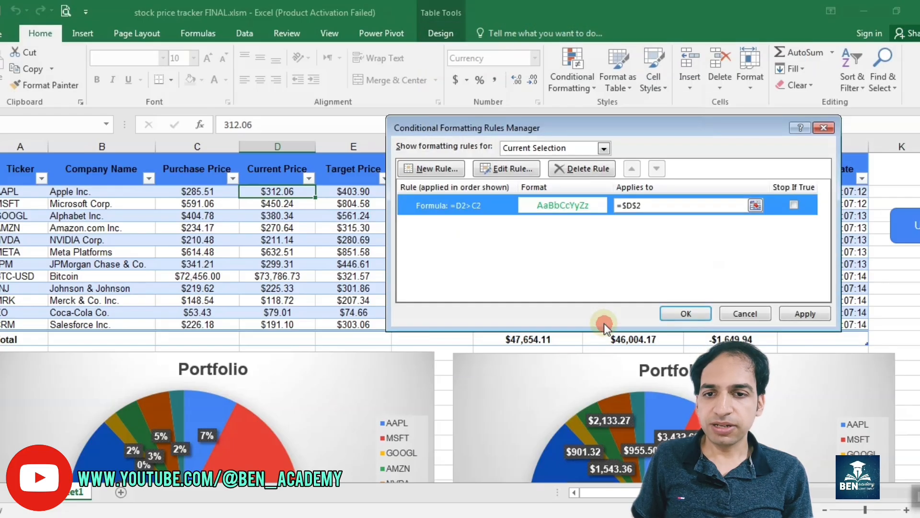
# Step: Apply the green =D2>C2 rule to the Current Price range $D$2:$D$13
pyautogui.click(690, 205)
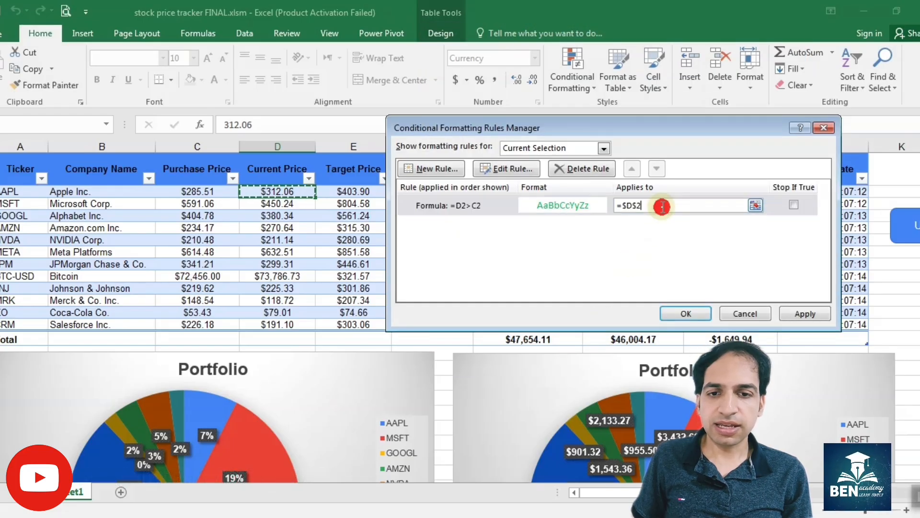
pyautogui.moveTo(275, 207); pyautogui.dragTo(279, 325)
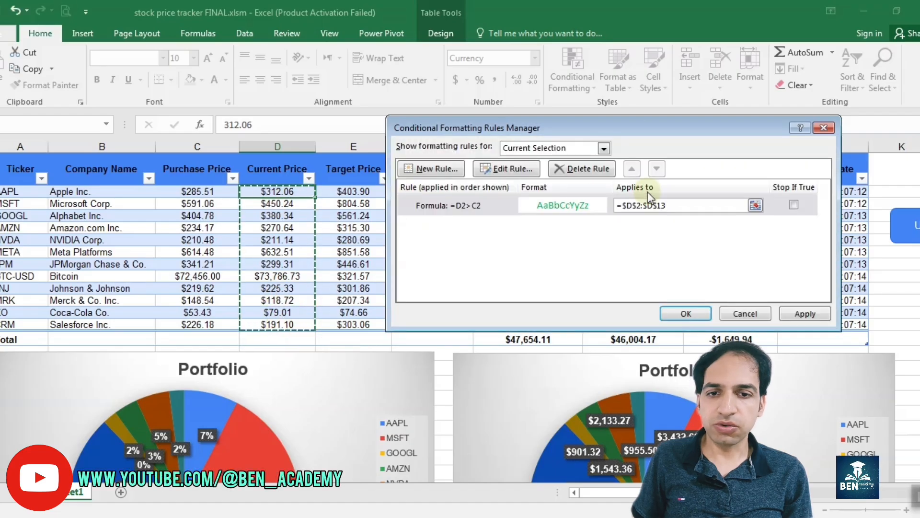
pyautogui.click(686, 313)
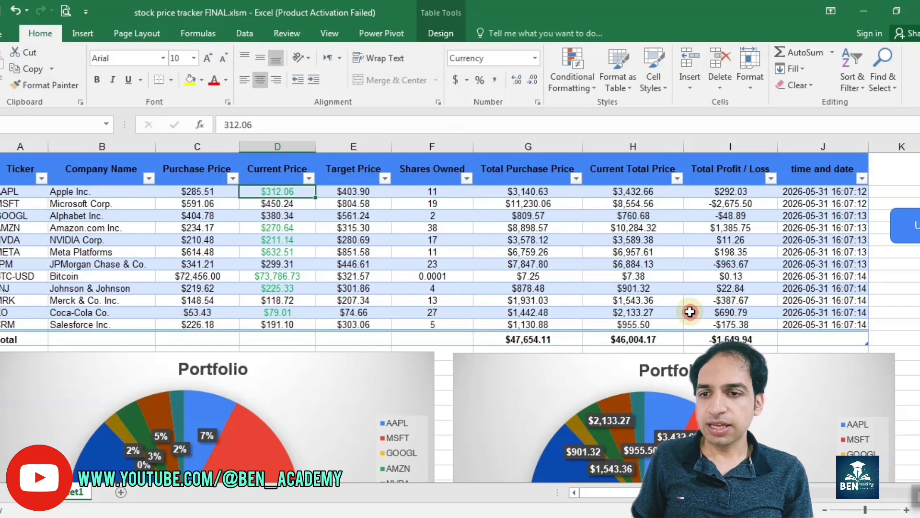
pyautogui.click(334, 230)
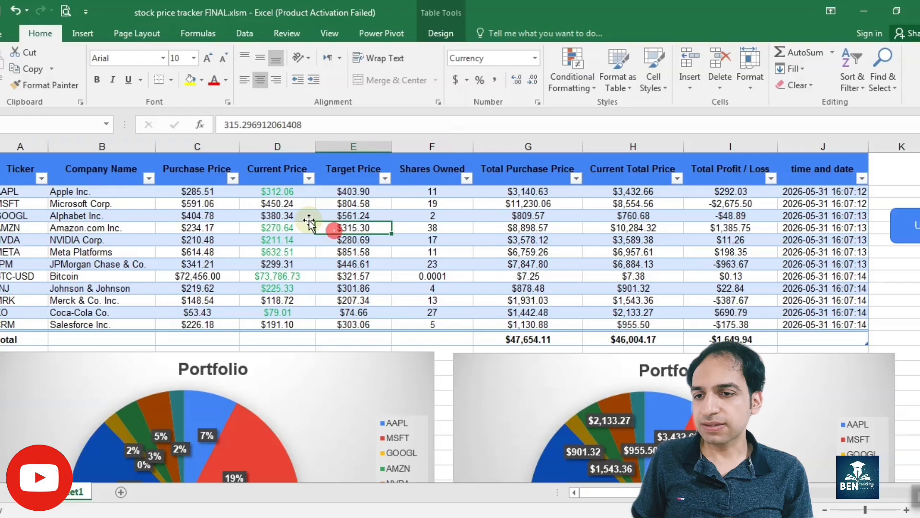
pyautogui.click(271, 192)
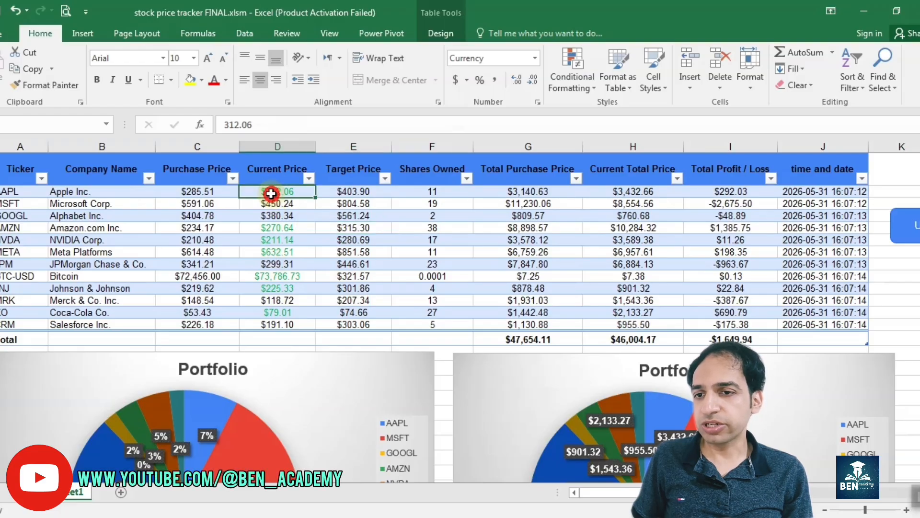
pyautogui.click(203, 192)
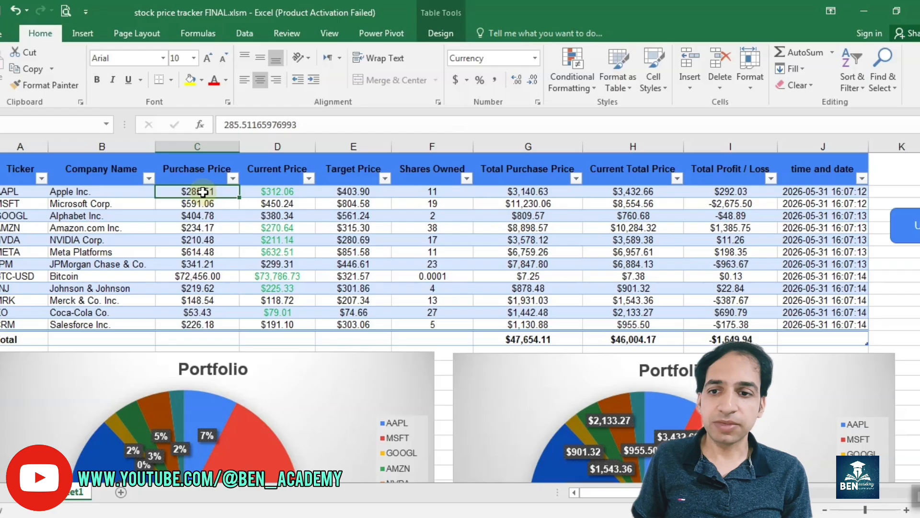
# Step: Start a second formula-based conditional formatting rule for AAPL's Current Price cell
pyautogui.click(272, 193)
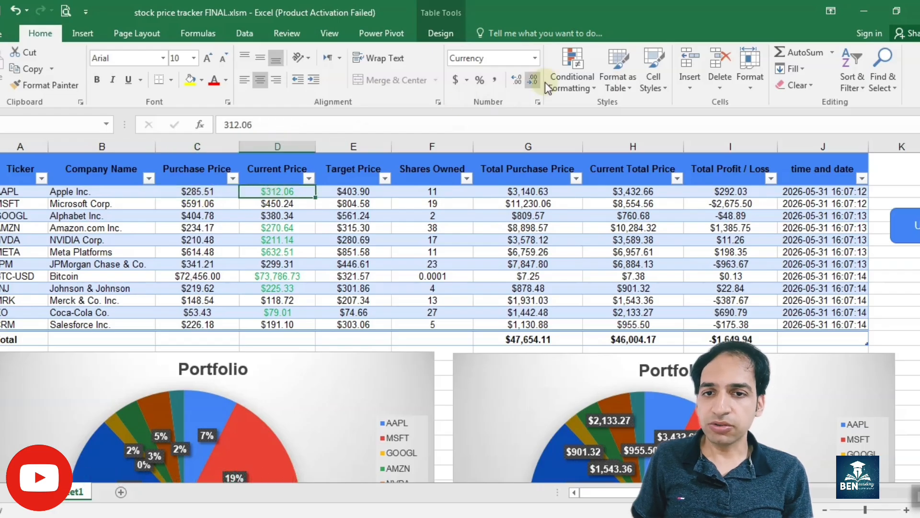
pyautogui.click(579, 79)
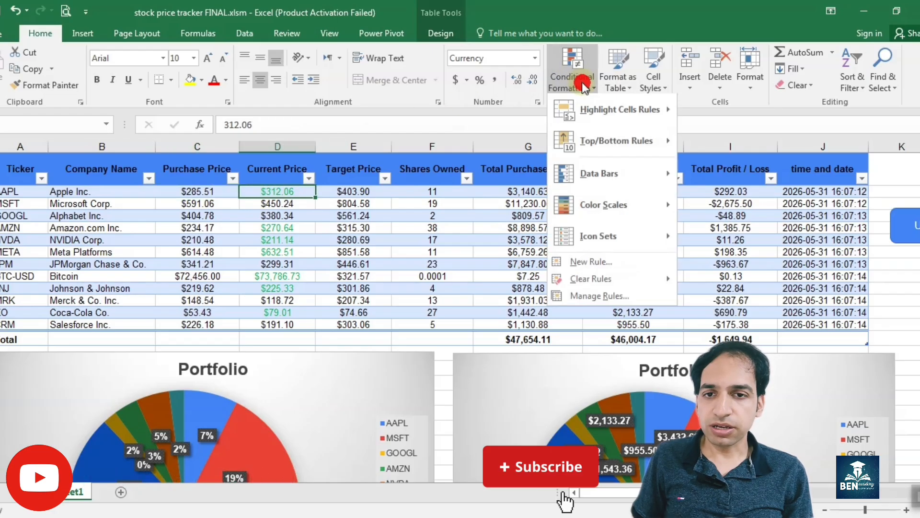
pyautogui.click(598, 292)
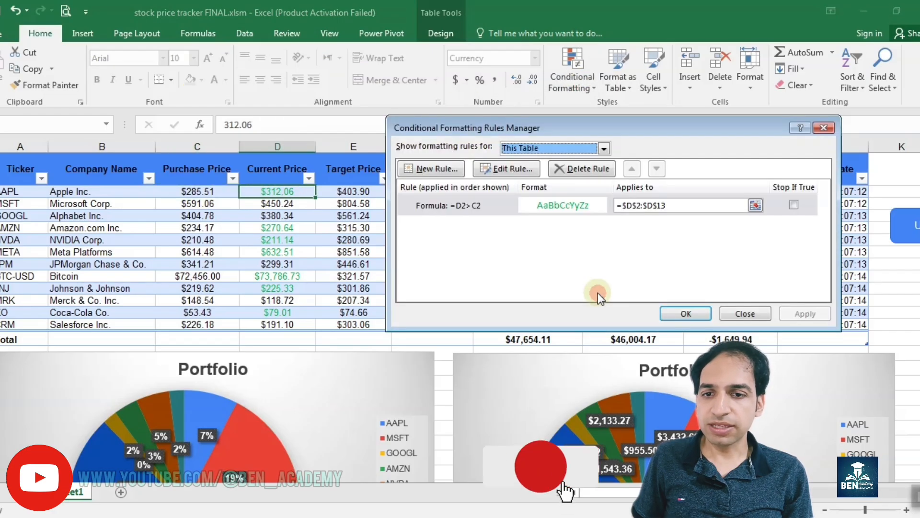
pyautogui.click(433, 167)
pyautogui.click(492, 189)
# Step: Enter =D2<C2 as the second rule's formula, with both cell references relative
pyautogui.click(475, 245)
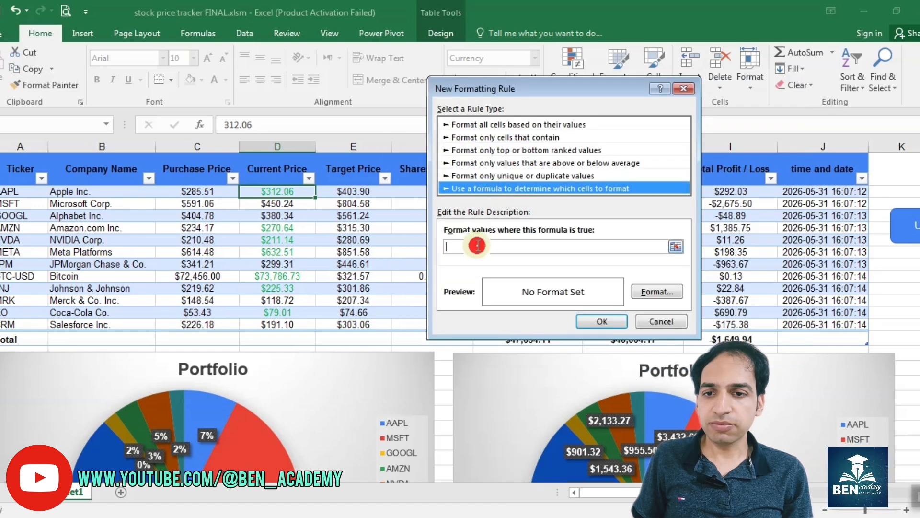
pyautogui.write('=')
pyautogui.click(263, 191)
pyautogui.write('<')
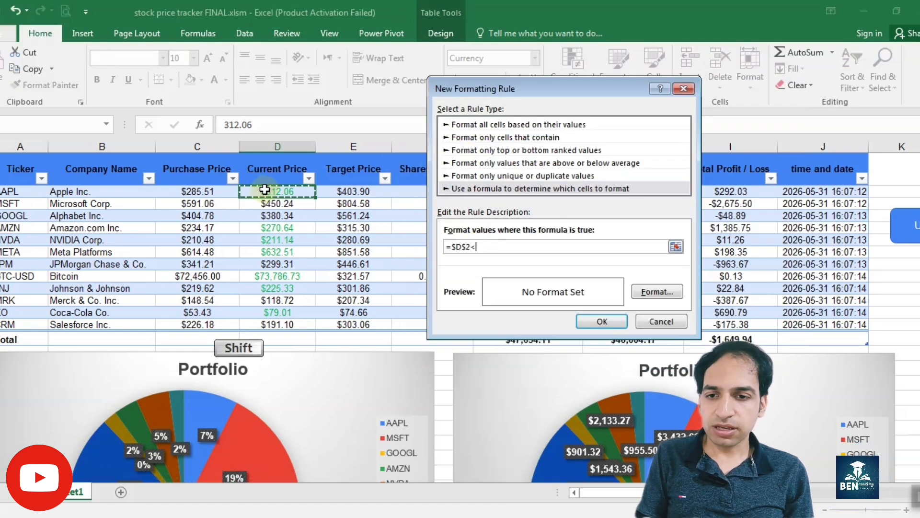
pyautogui.click(226, 191)
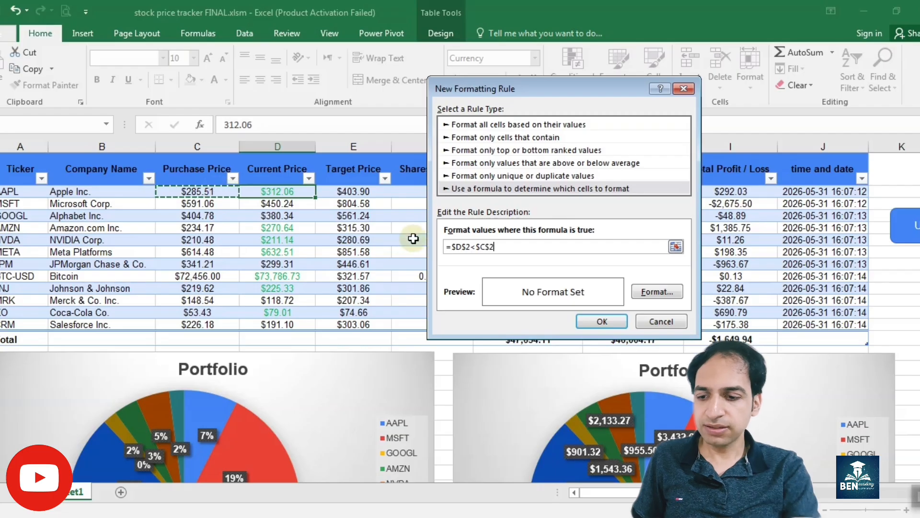
pyautogui.press('F4')
pyautogui.press('F4')
pyautogui.press('F4')
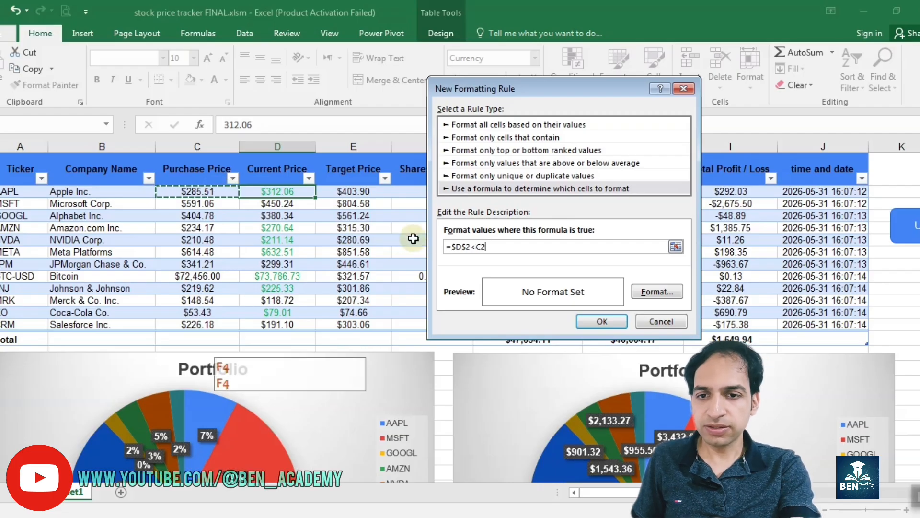
pyautogui.click(459, 249)
pyautogui.press('F4')
pyautogui.press('F4')
pyautogui.press('F4')
# Step: Give the =D2<C2 rule a red font color and add it to the rules
pyautogui.click(657, 291)
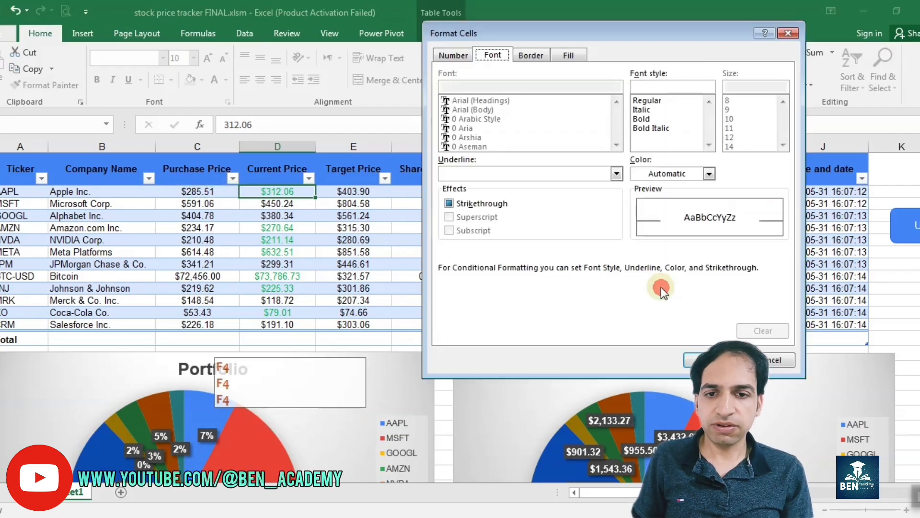
pyautogui.click(709, 174)
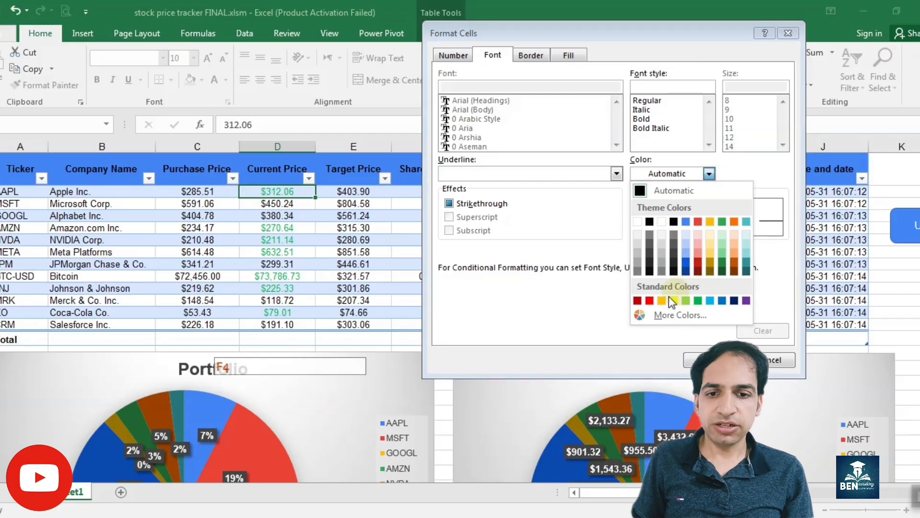
pyautogui.click(650, 300)
pyautogui.click(712, 360)
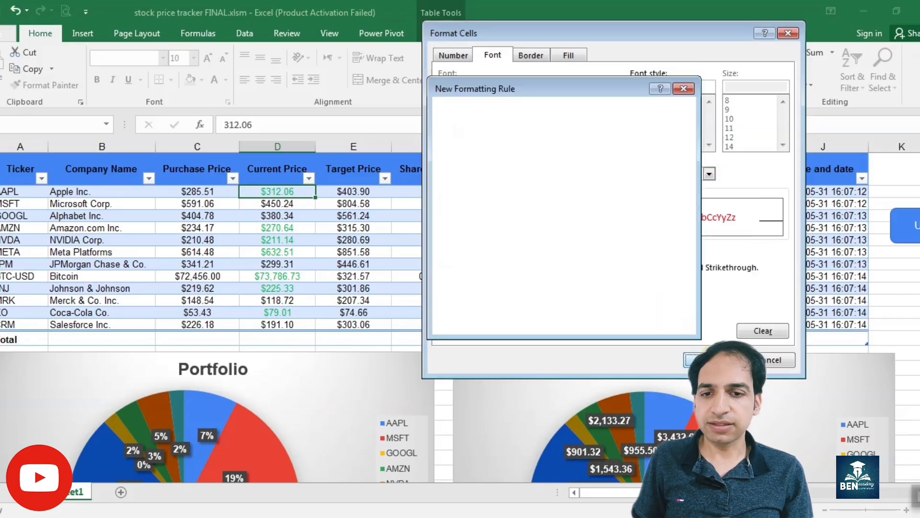
pyautogui.click(595, 323)
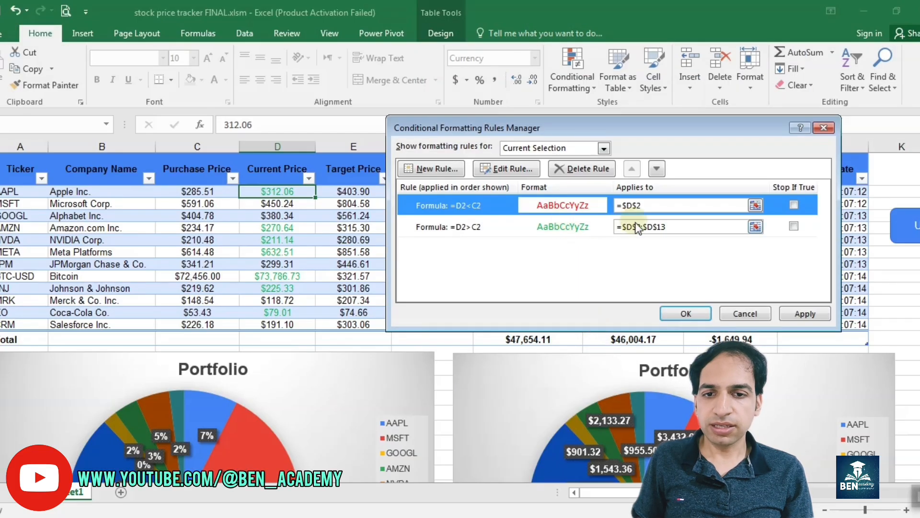
# Step: Apply the red =D2<C2 rule to the Current Price range $D$2:$D$13
pyautogui.click(651, 211)
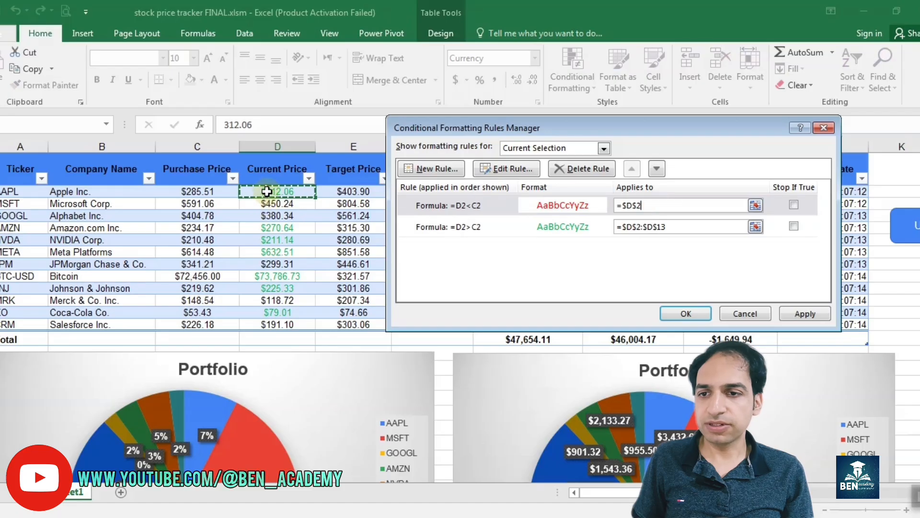
pyautogui.moveTo(268, 191); pyautogui.dragTo(269, 324)
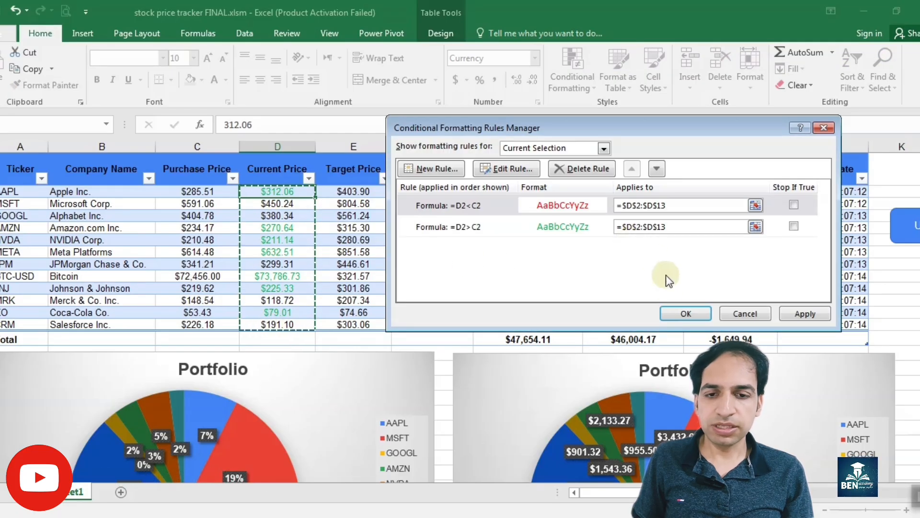
pyautogui.click(680, 316)
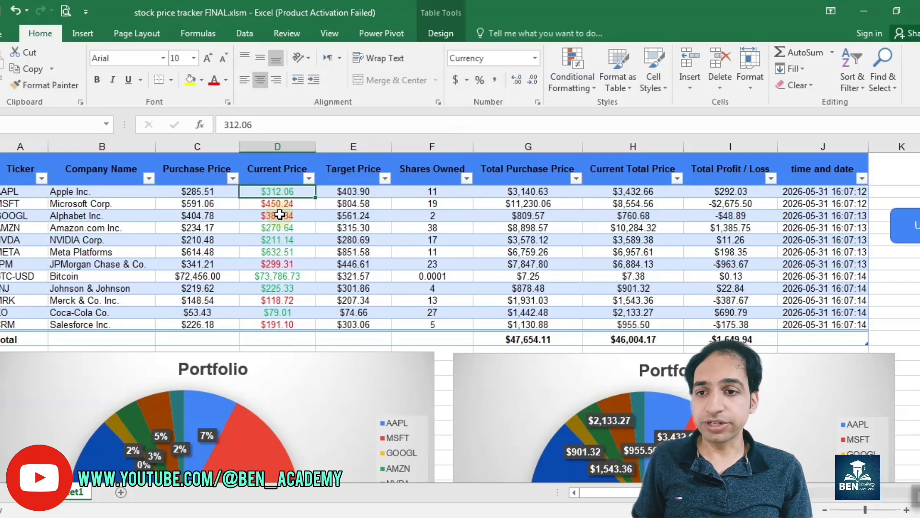
# Step: Start a new formula-based conditional formatting rule for AAPL's Target Price cell
pyautogui.click(349, 192)
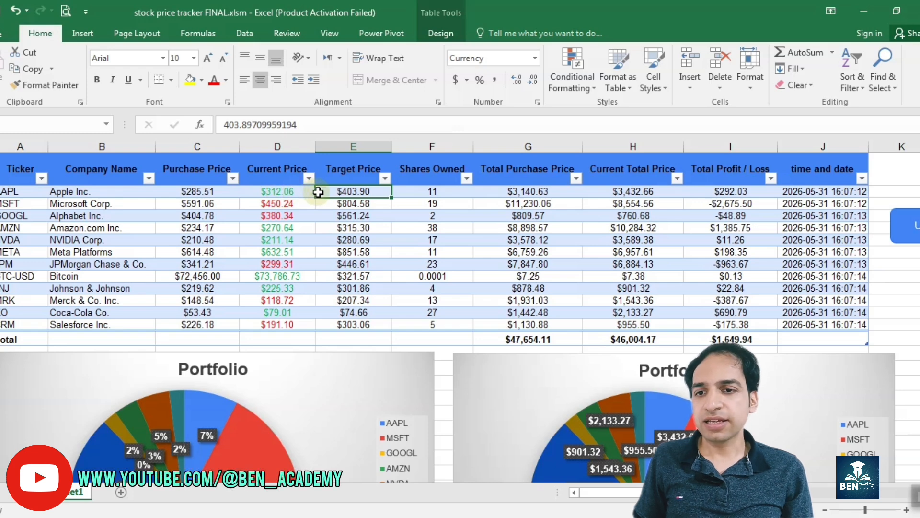
pyautogui.click(571, 82)
pyautogui.click(589, 295)
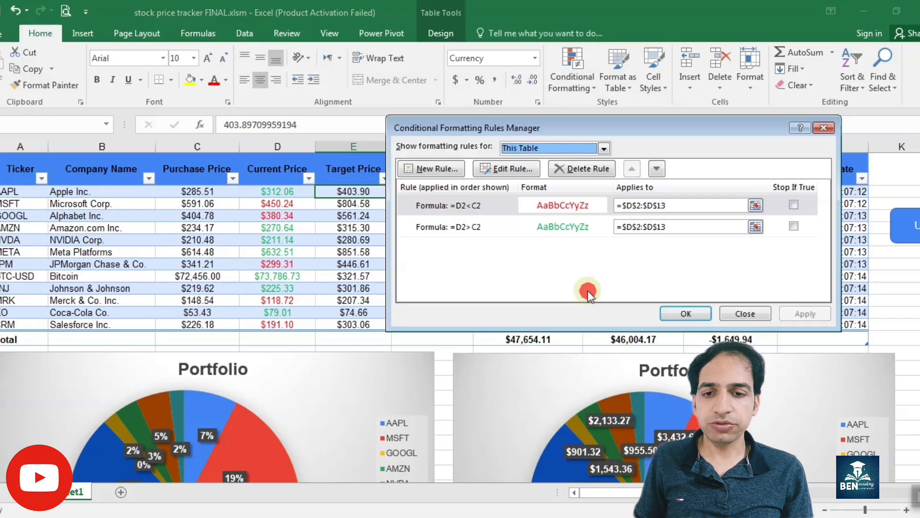
pyautogui.click(436, 167)
pyautogui.click(484, 188)
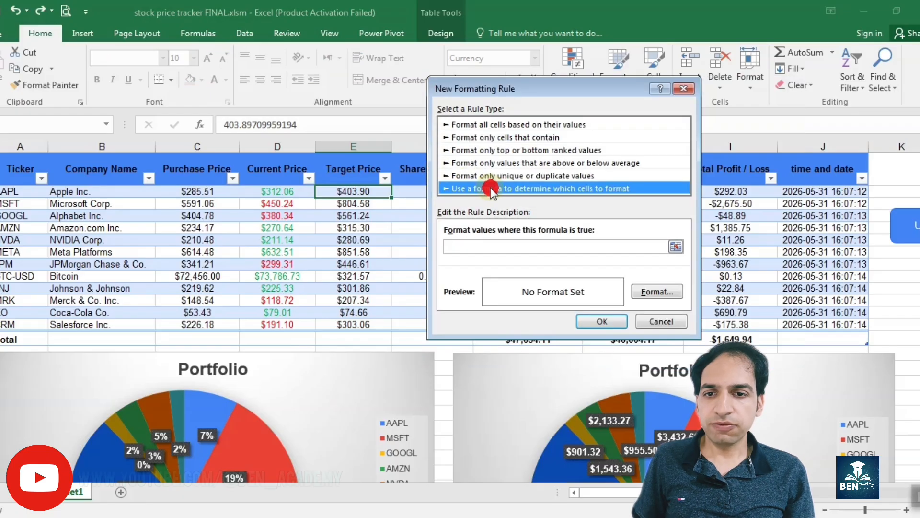
# Step: Enter =E2<D2 as the Target Price rule's formula, with both cell references relative
pyautogui.click(491, 247)
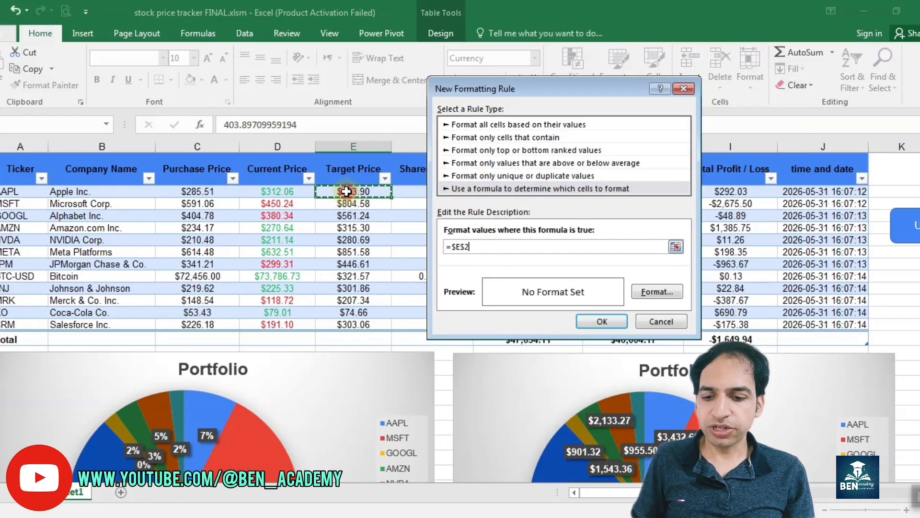
pyautogui.click(274, 192)
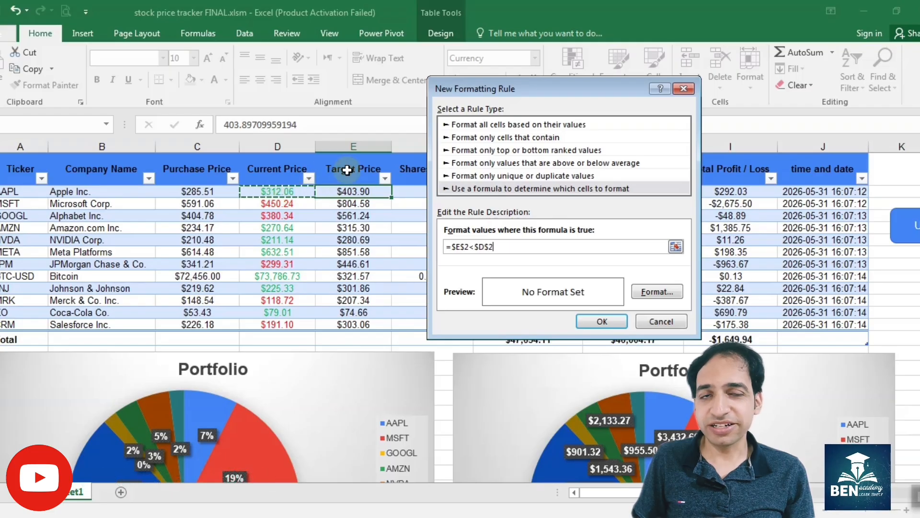
pyautogui.press('F4')
pyautogui.press('F4')
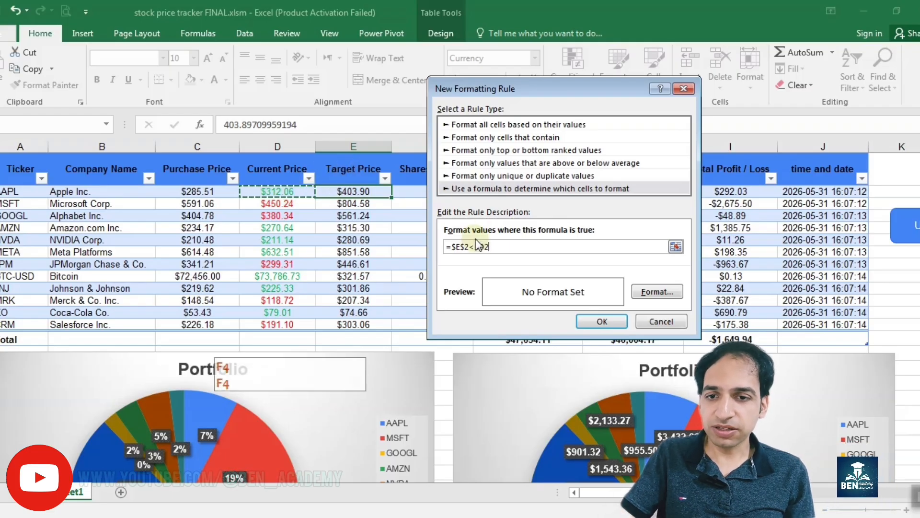
pyautogui.press('F4')
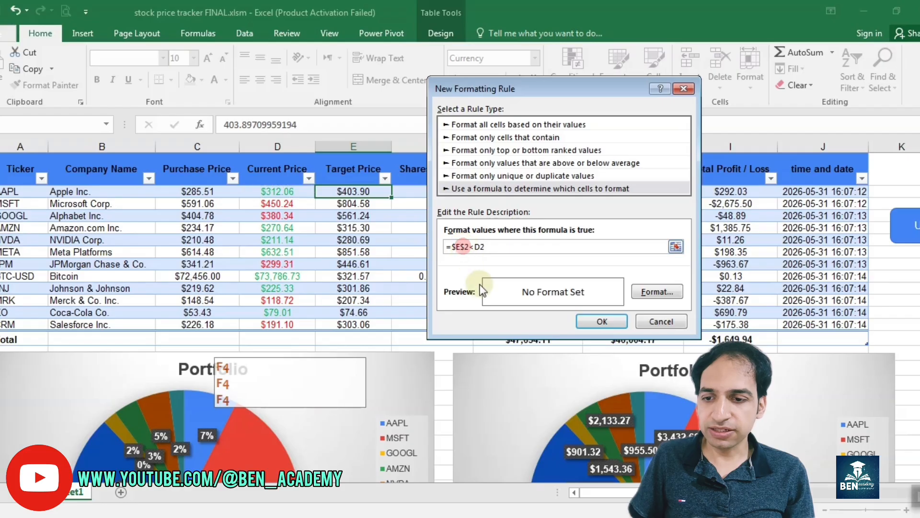
pyautogui.press('F4')
pyautogui.press('F4')
pyautogui.press('F4')
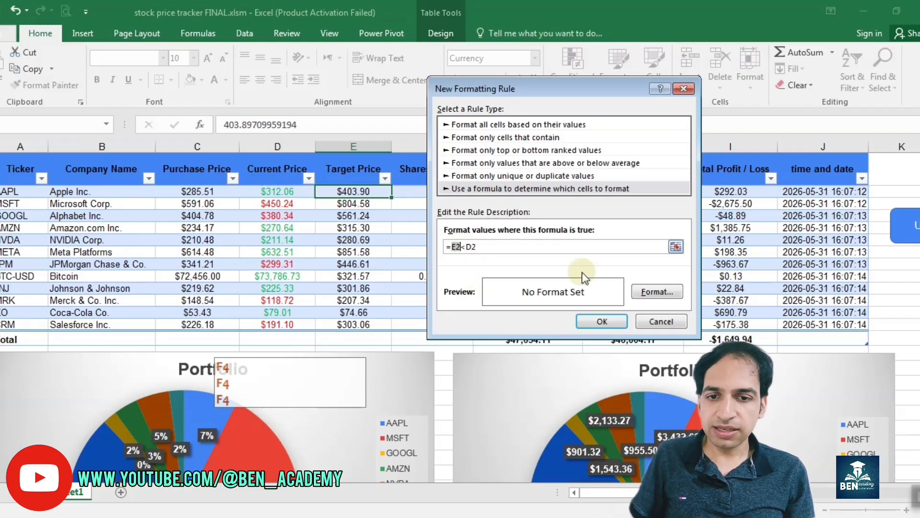
# Step: Give the =E2<D2 rule a light green background fill and add it to the rules
pyautogui.click(654, 292)
pyautogui.click(502, 194)
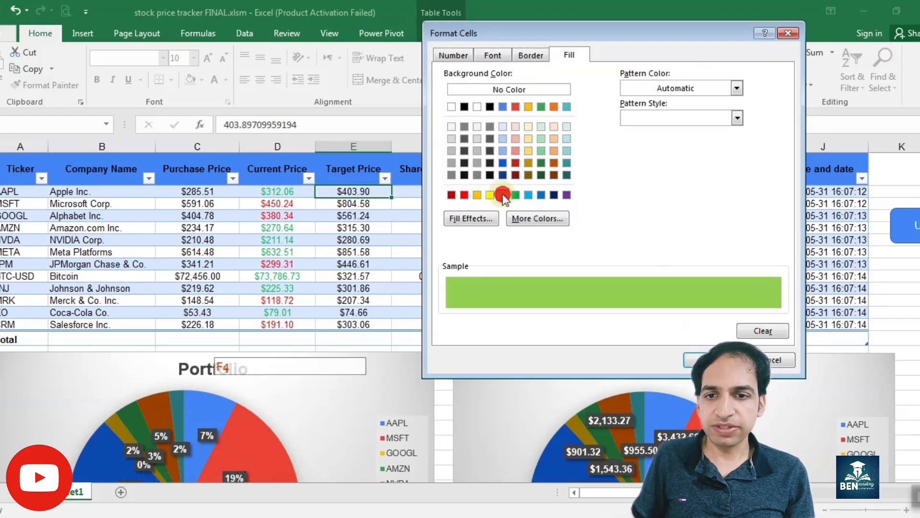
pyautogui.click(701, 360)
pyautogui.click(602, 321)
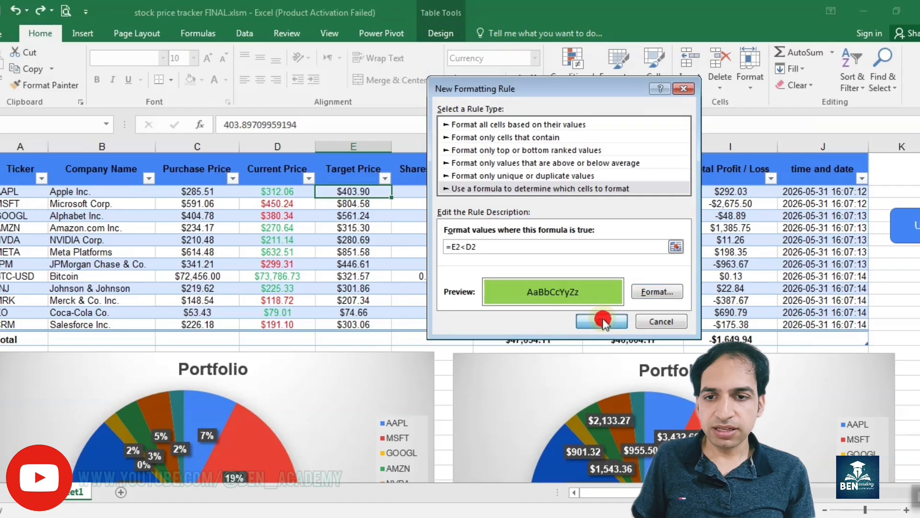
# Step: Apply the light green =E2<D2 rule to the Target Price range $E$2:$E$13
pyautogui.click(657, 205)
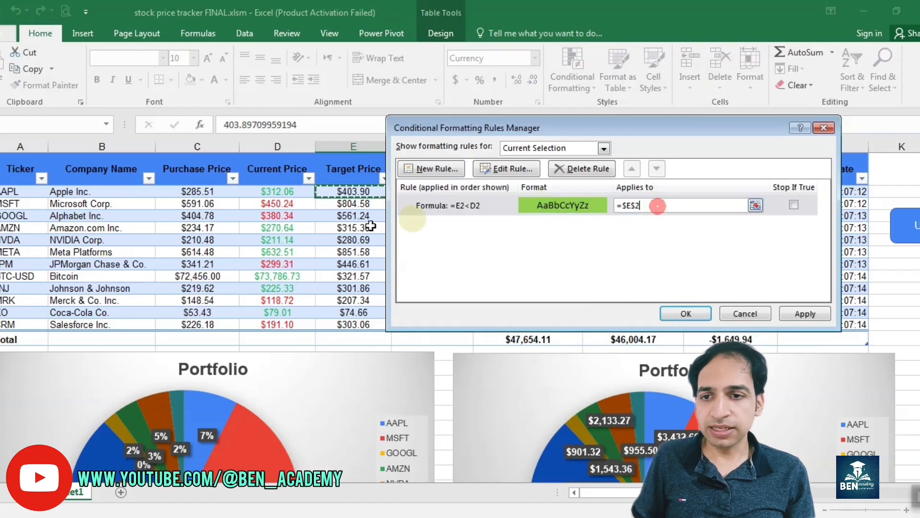
pyautogui.moveTo(343, 193); pyautogui.dragTo(355, 326)
pyautogui.click(695, 312)
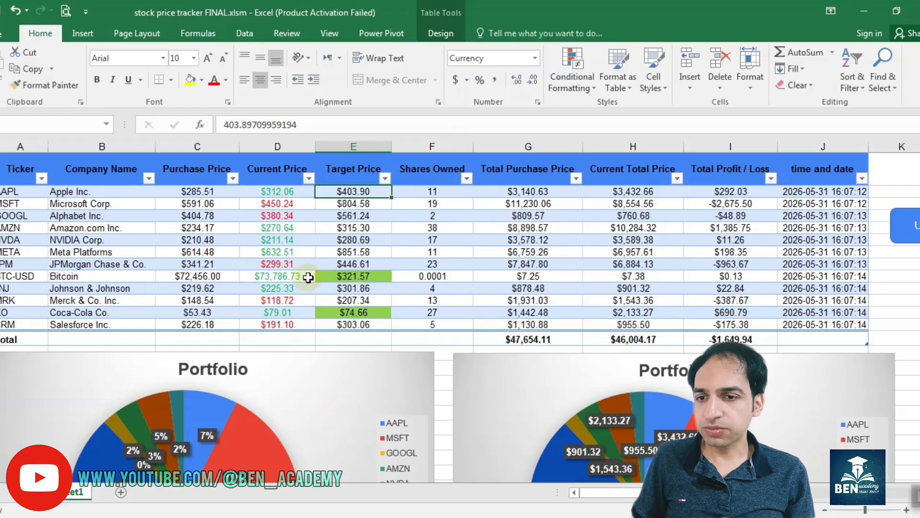
# Step: Change Bitcoin's Target Price to $73,321.57 by inserting 73 in front of the existing digits
pyautogui.click(338, 280)
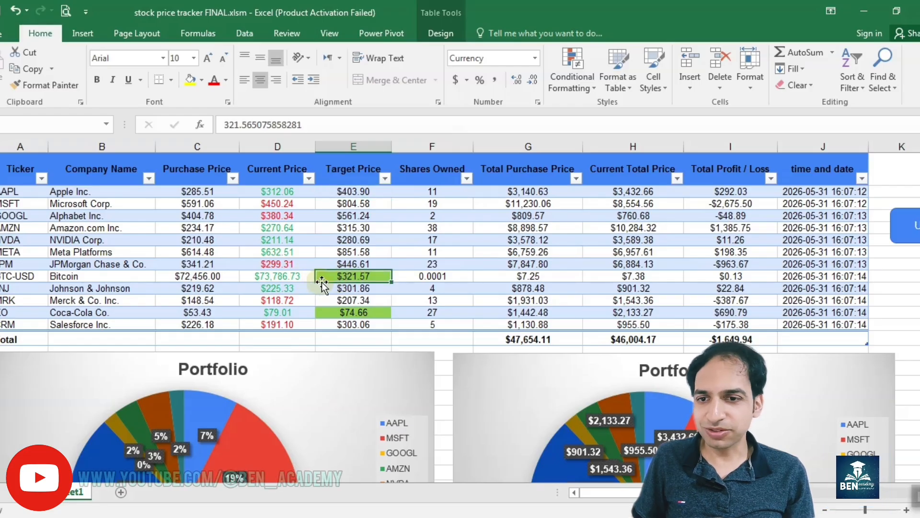
pyautogui.doubleClick(346, 276)
pyautogui.click(326, 275)
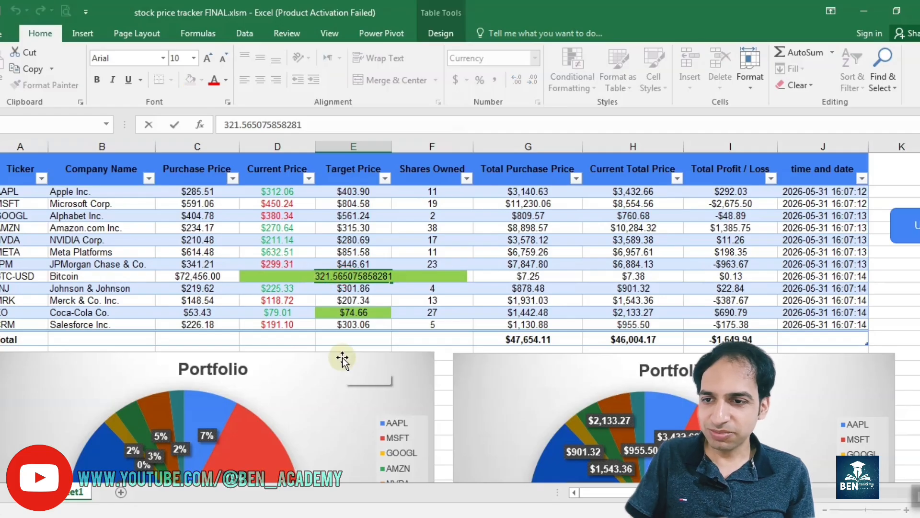
pyautogui.write('73')
pyautogui.press('Return')
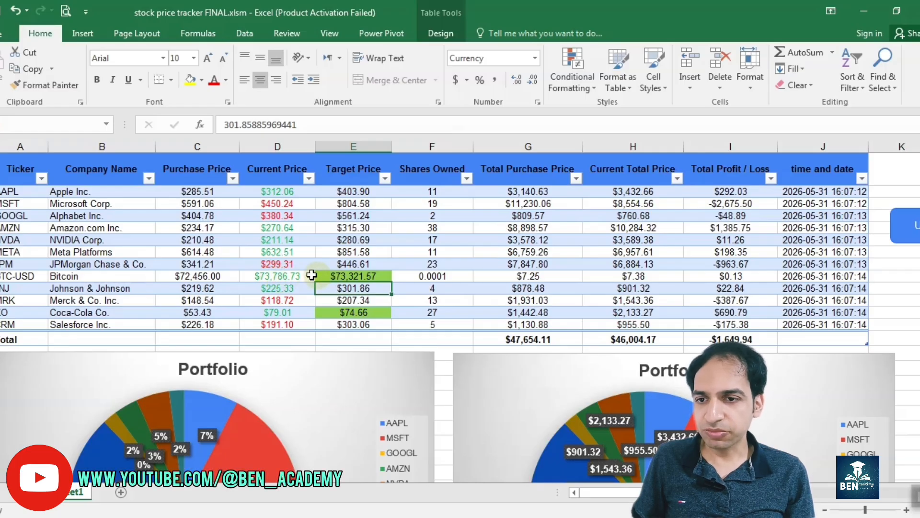
# Step: Compare the current prices of Bitcoin and Coca-Cola with their highlighted target prices
pyautogui.click(289, 276)
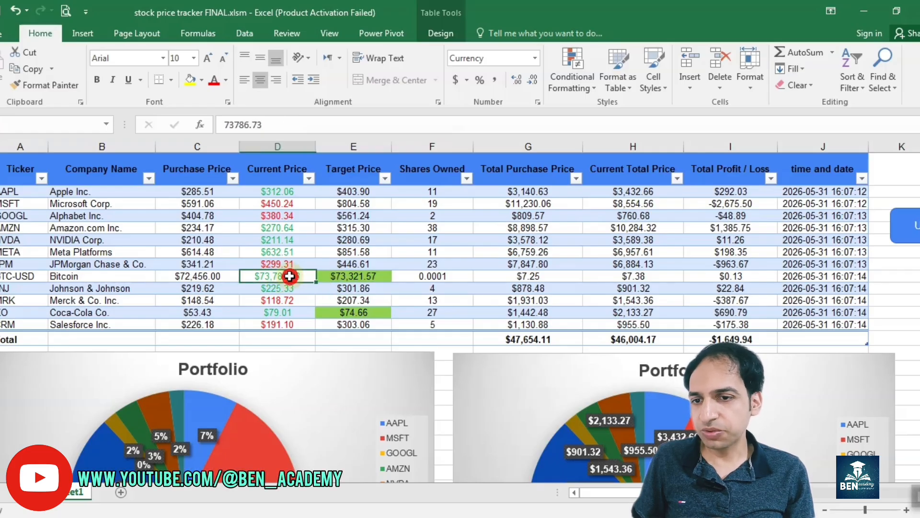
pyautogui.click(297, 312)
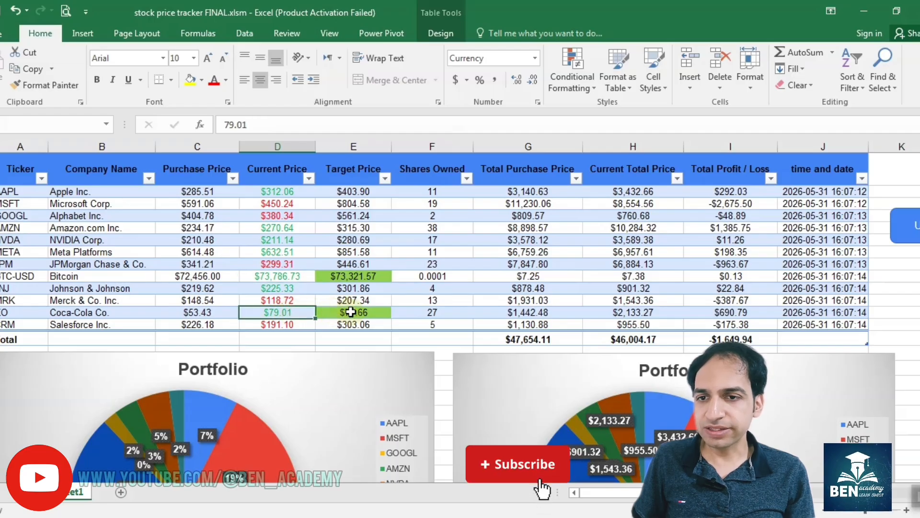
pyautogui.click(351, 312)
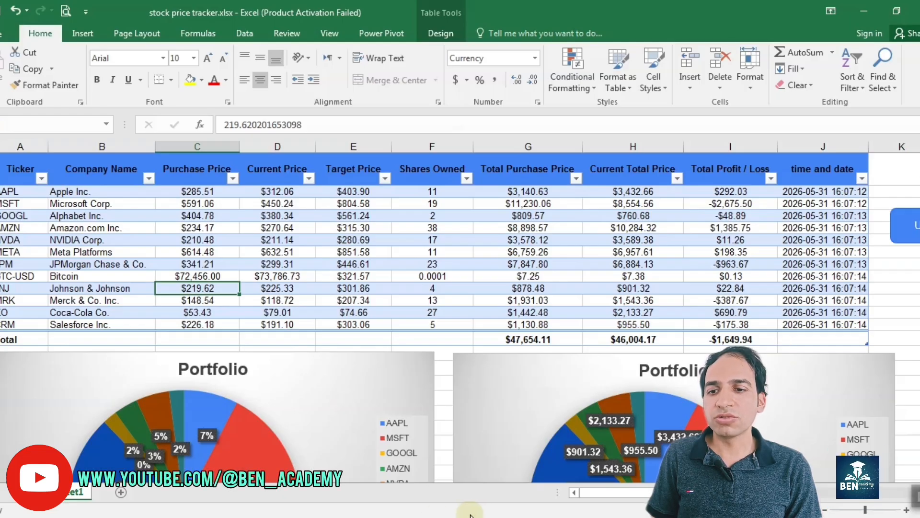
pyautogui.click(341, 517)
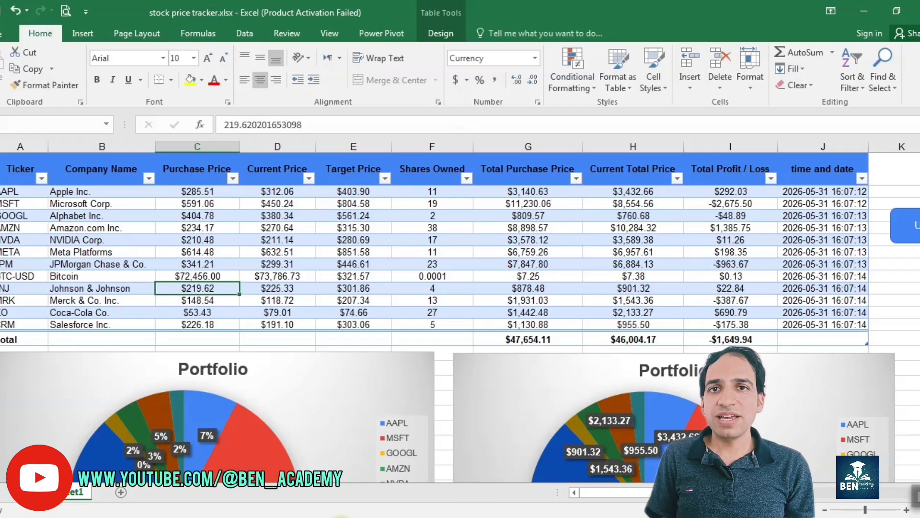
pyautogui.click(353, 517)
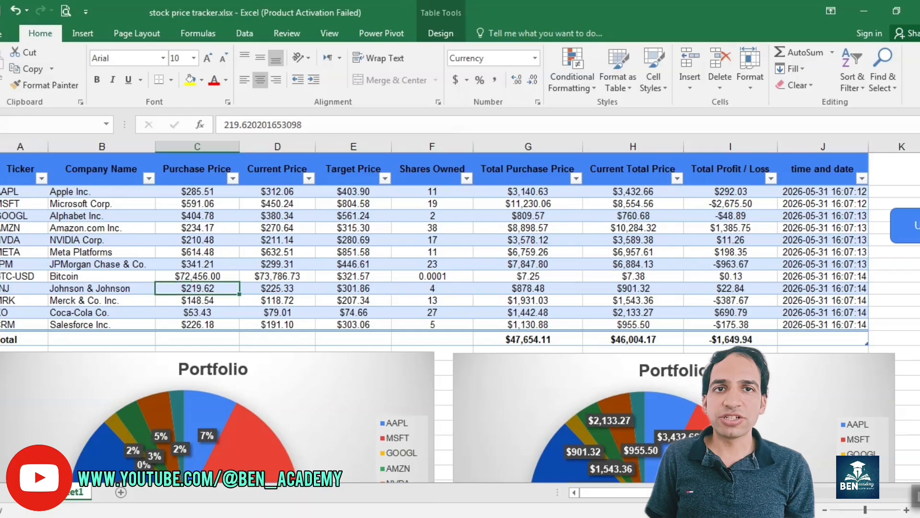